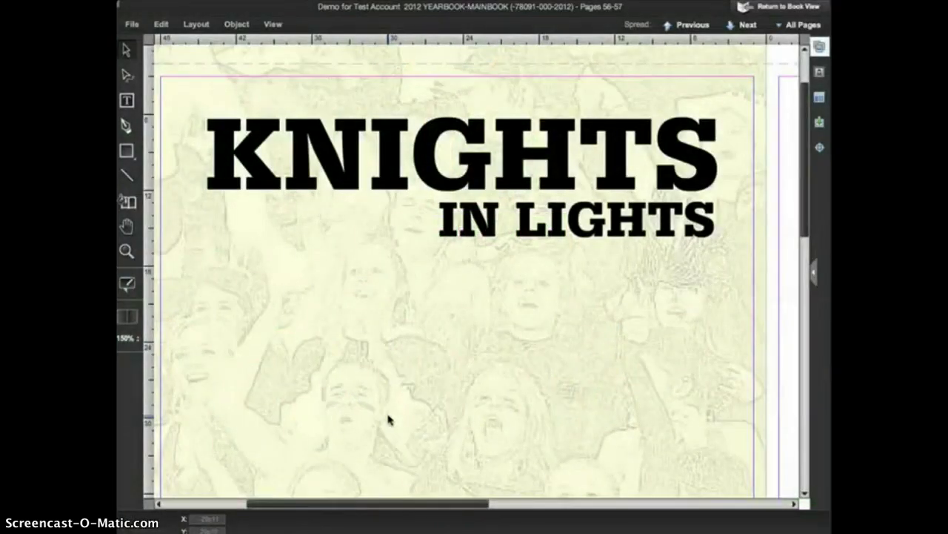
Step: Select the KNIGHTS headline frame to show its 100 pt font size choices
left_click(345, 174)
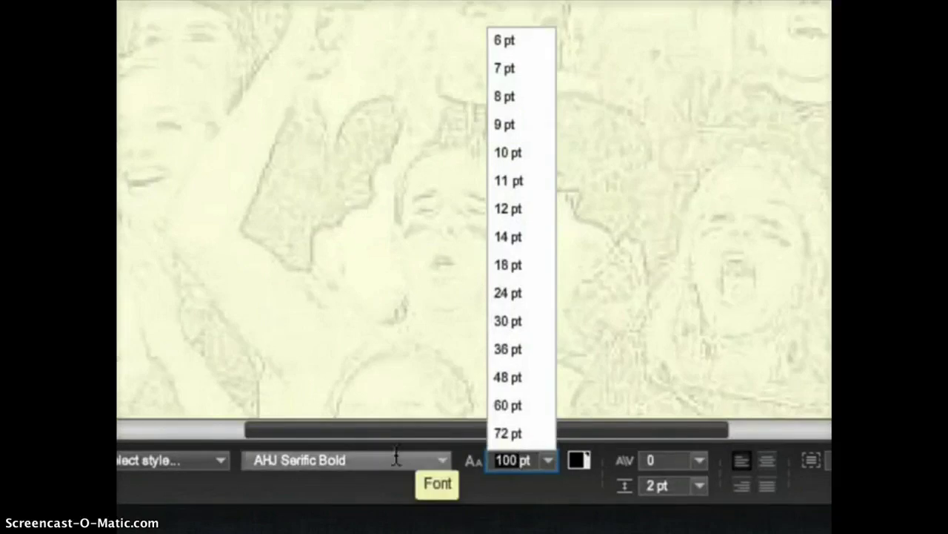
Step: Set the KNIGHTS headline font size to 110 pt
type("1")
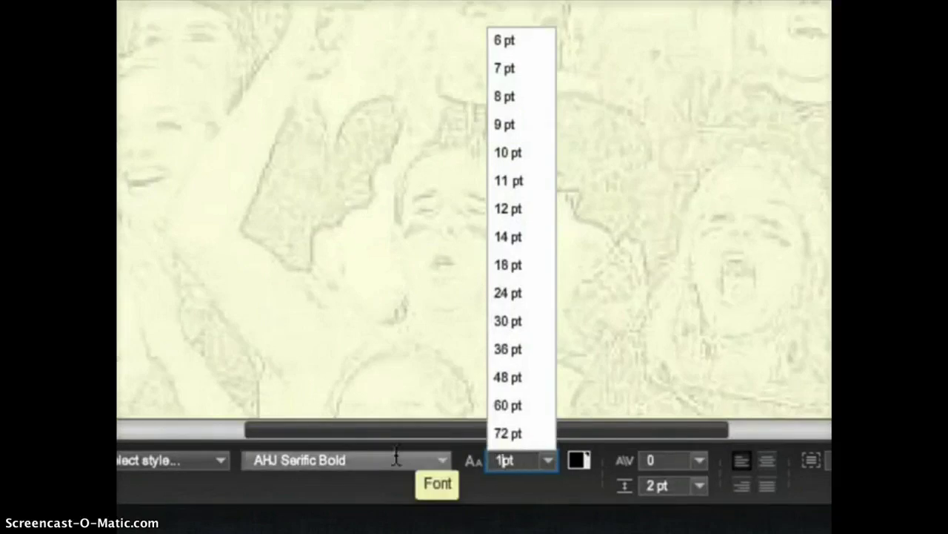
type("10")
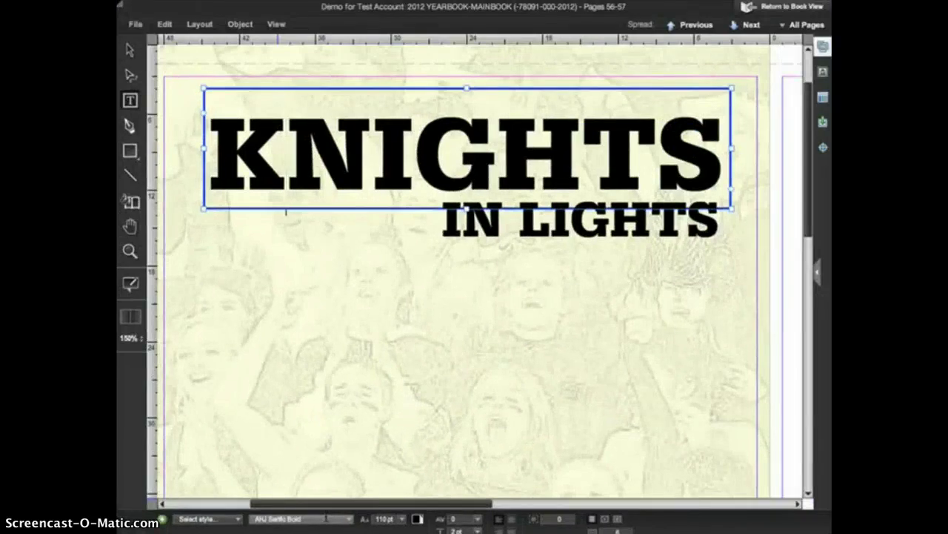
Step: Convert KNIGHTS to letter shapes via Object > Convert to Shapes, then reposition and enlarge them
left_click(130, 51)
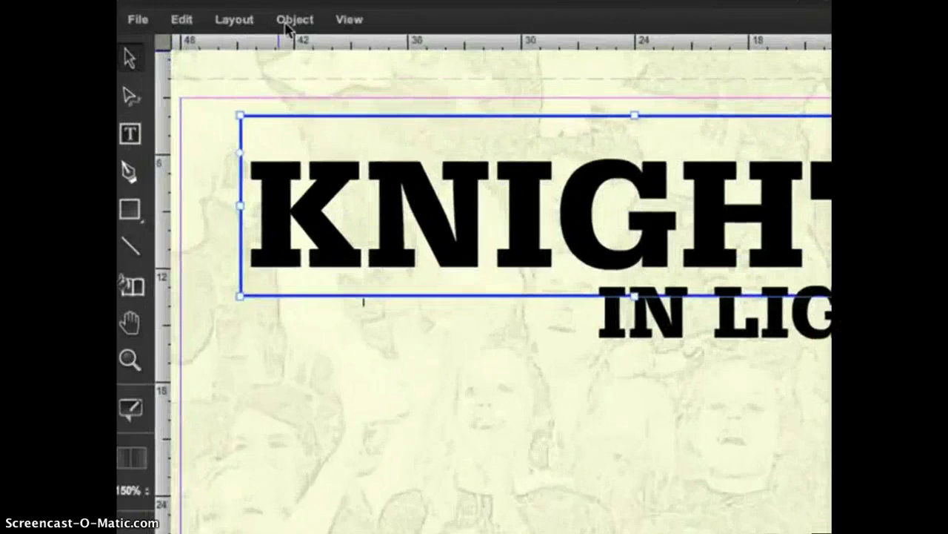
left_click(286, 24)
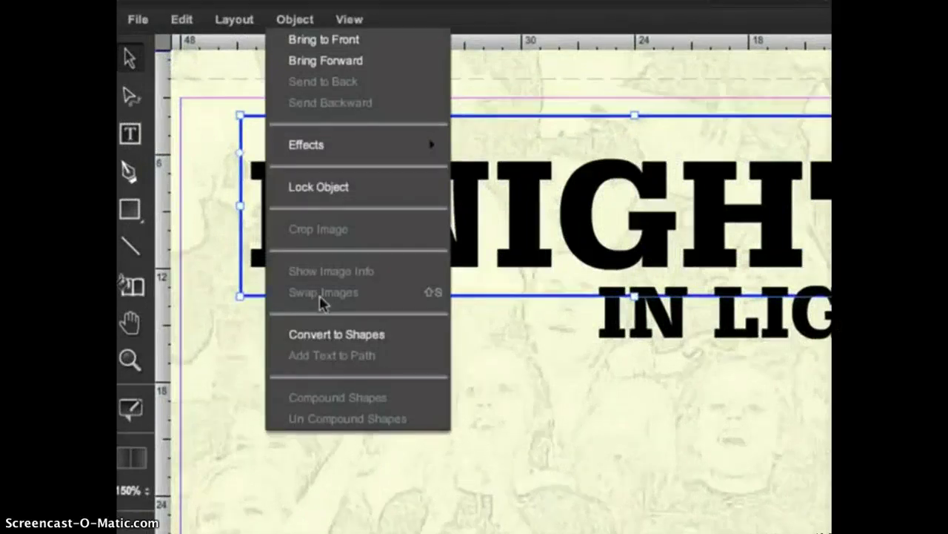
left_click(323, 337)
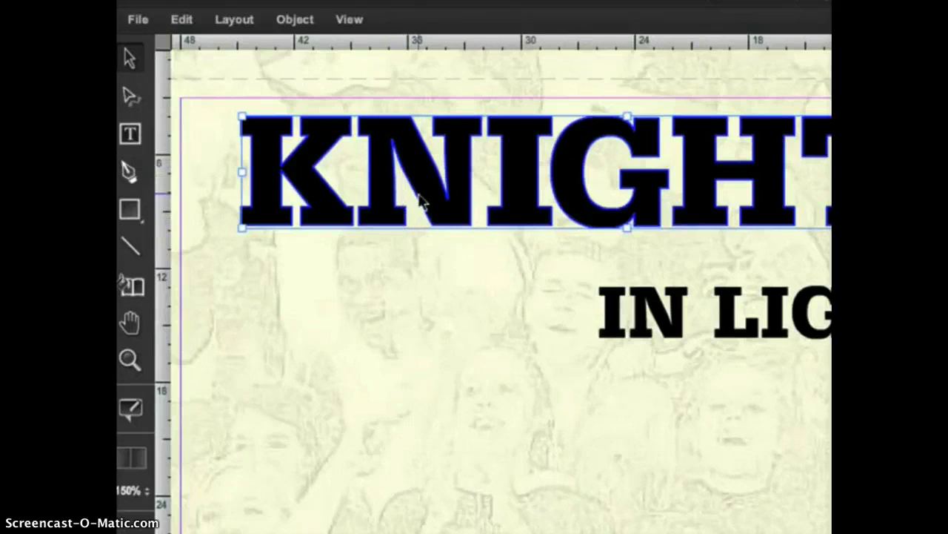
left_click_drag(433, 196, 440, 229)
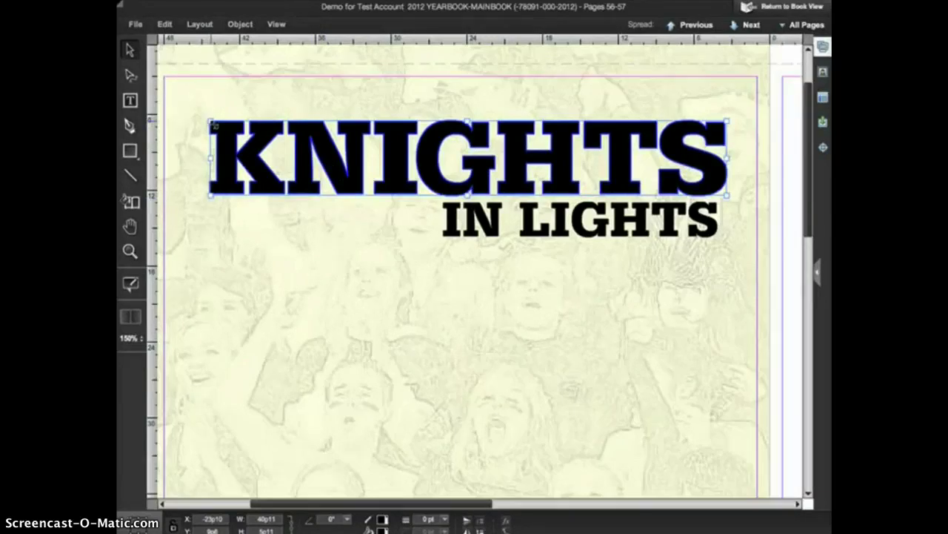
mouse_move(212, 123)
left_mouse_down()
mouse_move(170, 115)
mouse_move(215, 121)
left_mouse_up()
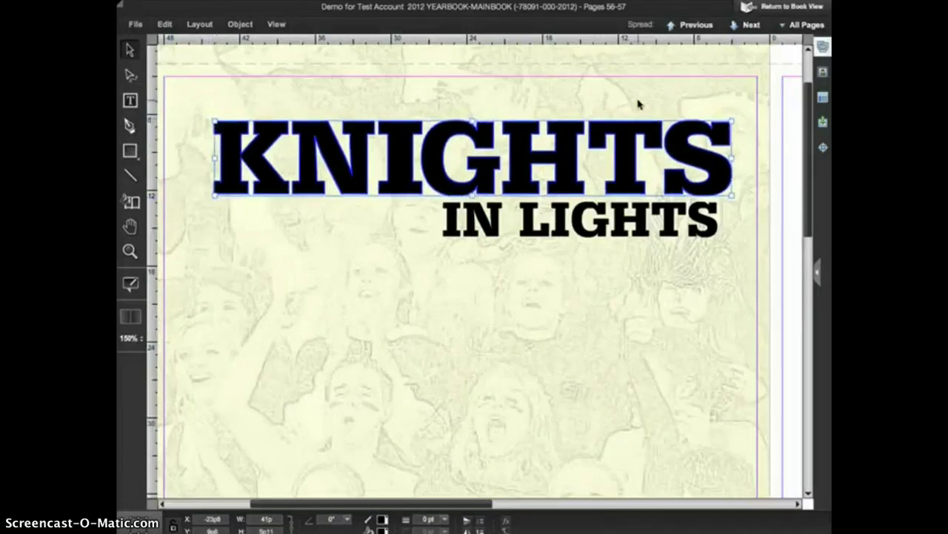
Step: Preview the 'field' grass image in the Images panel and place it into the KNIGHTS shapes
left_click(824, 48)
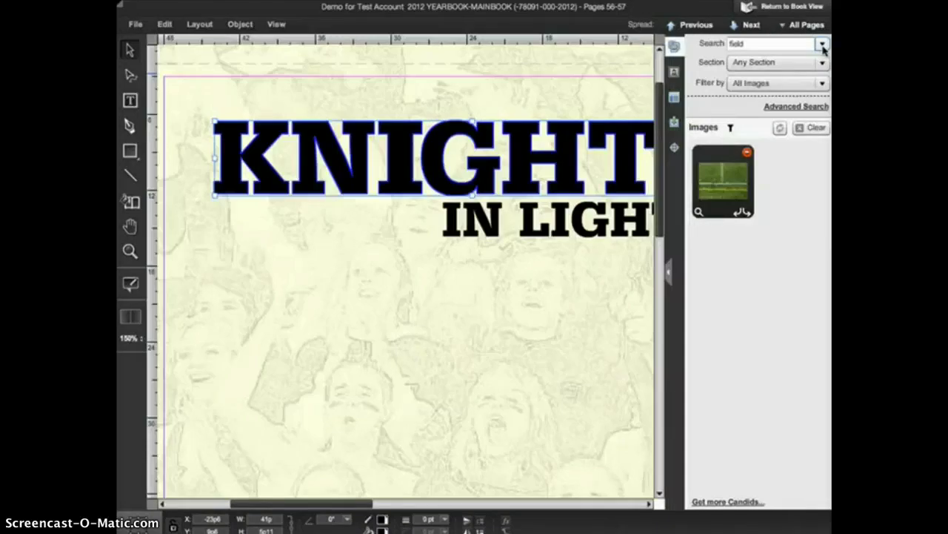
left_click(698, 212)
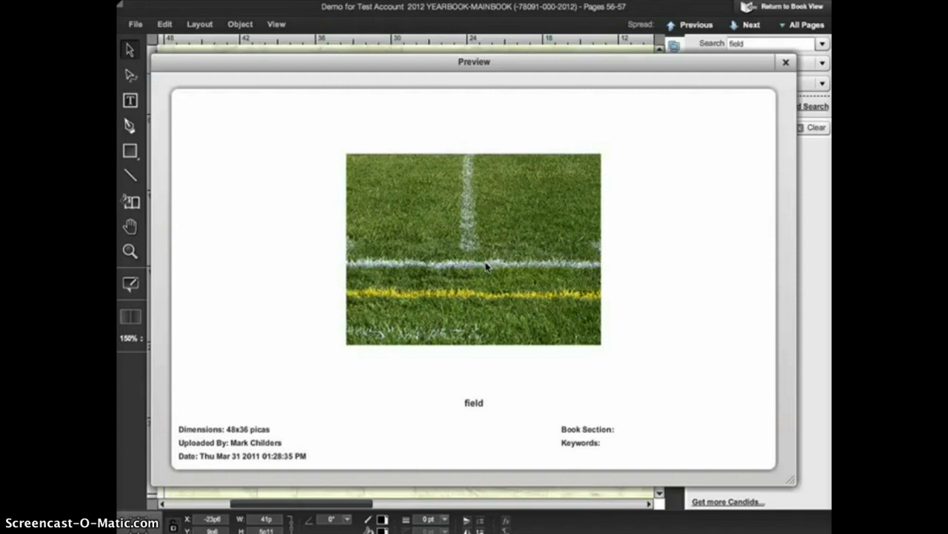
left_click(786, 63)
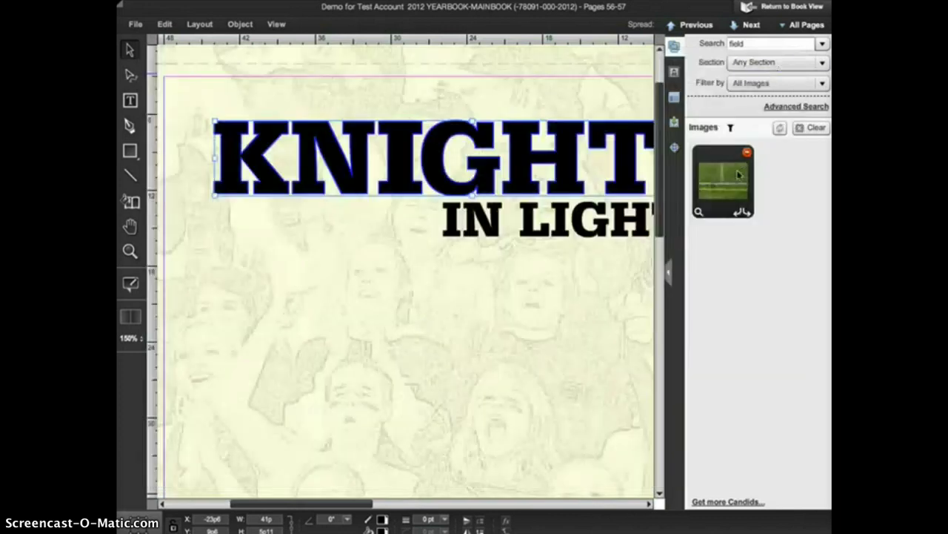
left_click_drag(730, 183, 517, 168)
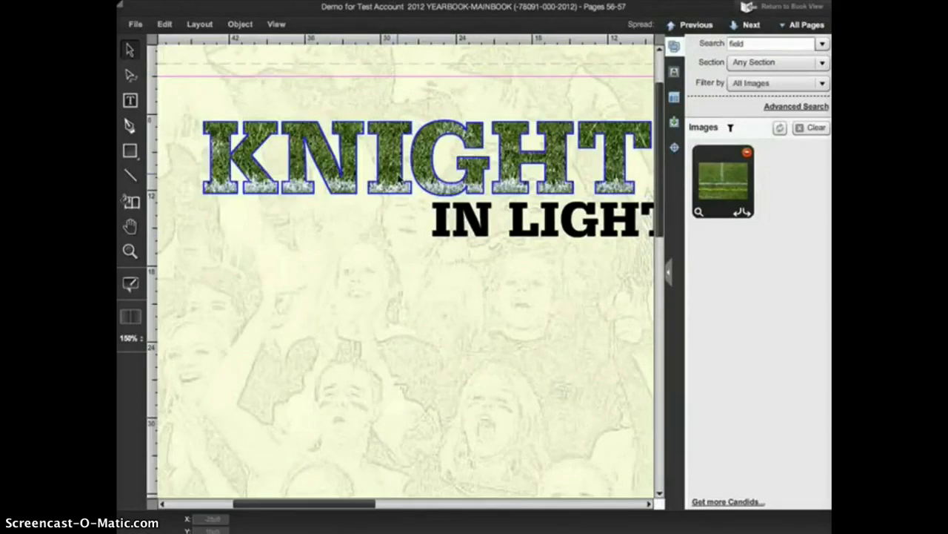
Step: Give the grass-filled KNIGHTS letters a 2 pt orange outline
left_click(400, 180)
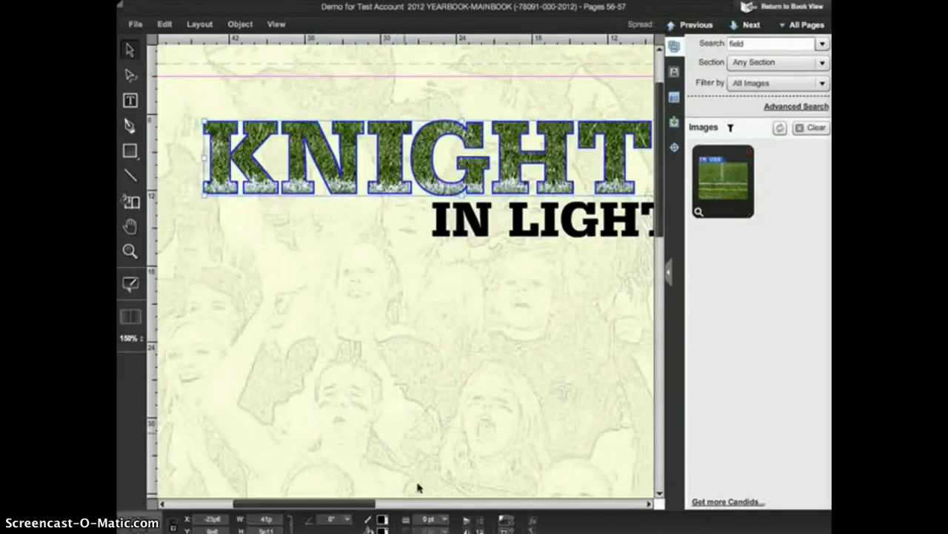
left_click(444, 519)
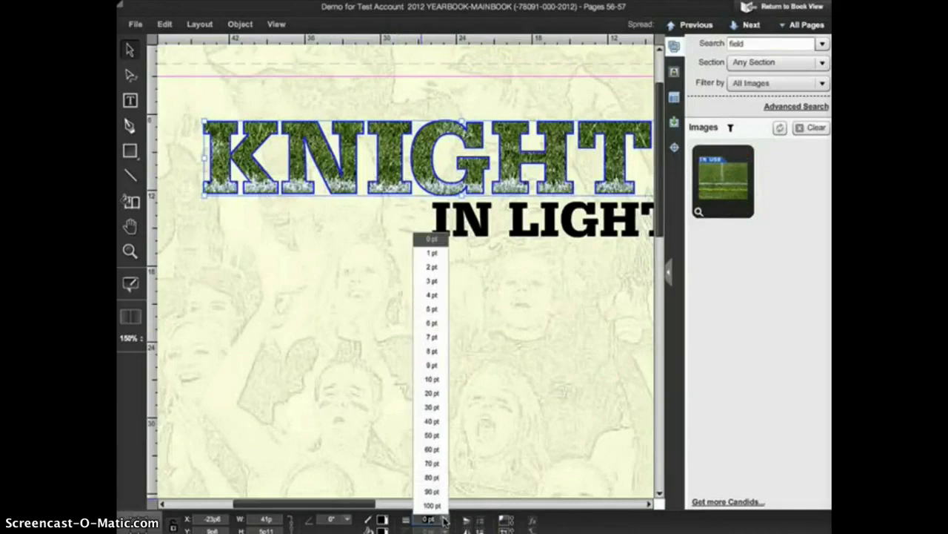
left_click(436, 267)
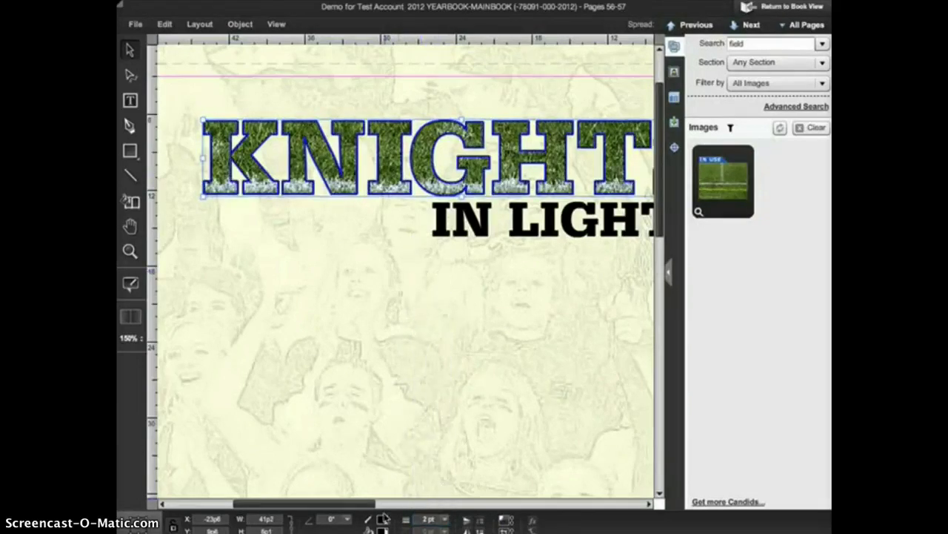
left_click(383, 519)
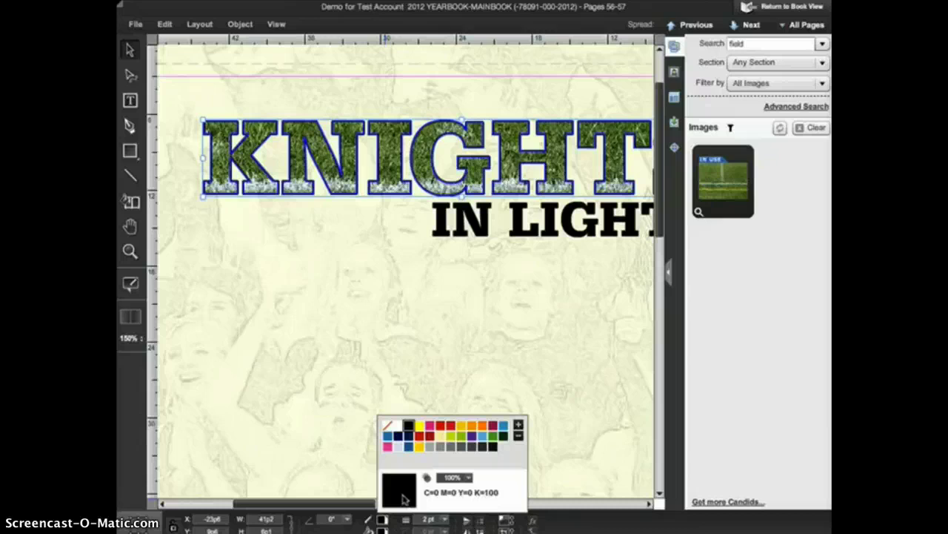
left_click(483, 428)
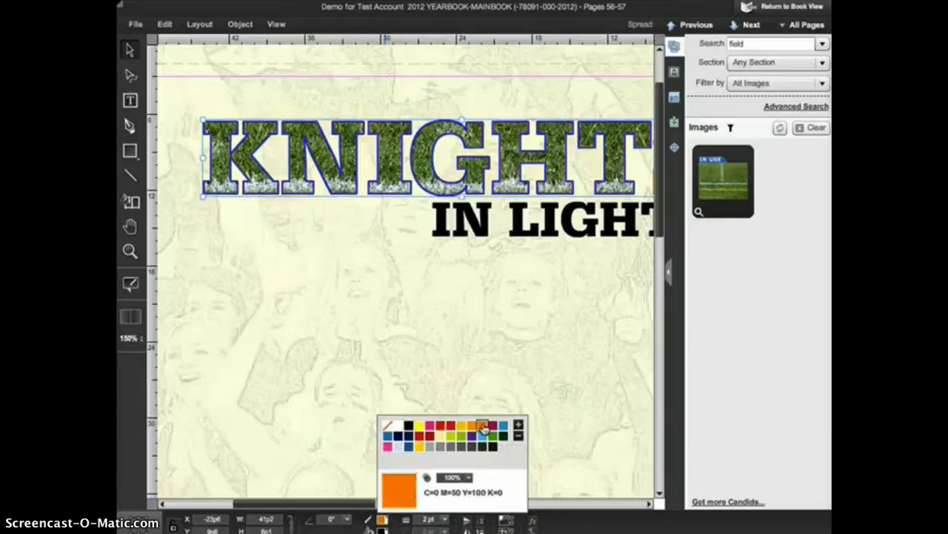
left_click(462, 324)
left_click(456, 233)
left_click(404, 222)
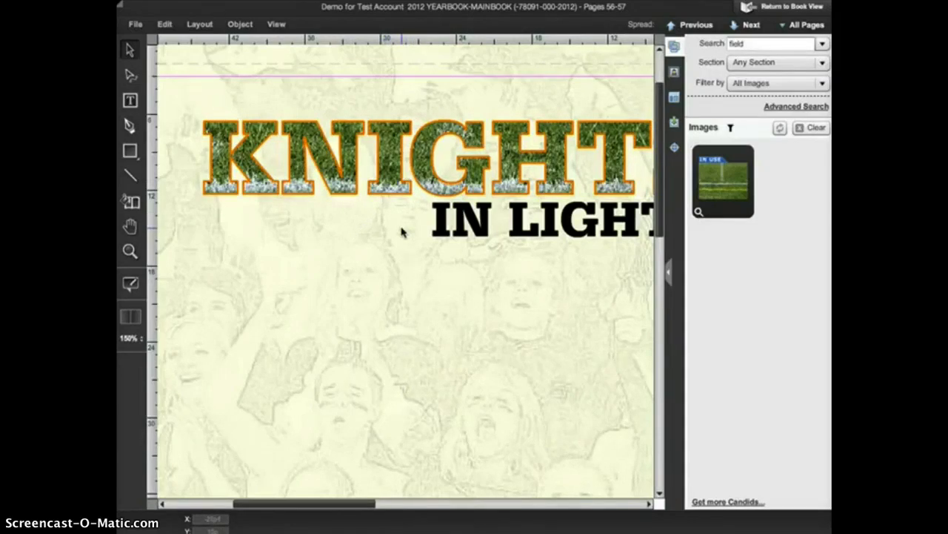
Step: Add a drop shadow effect to the KNIGHTS letters
left_click(431, 178)
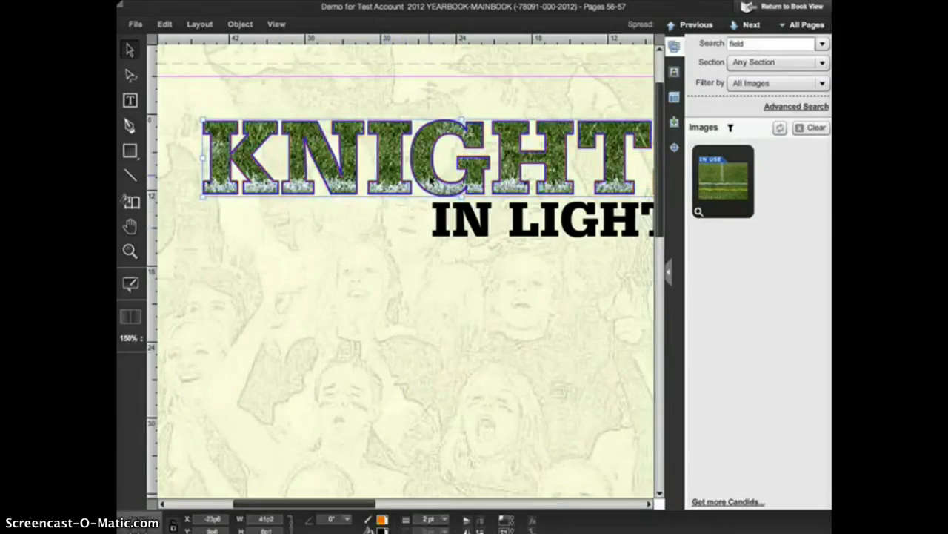
left_click(532, 521)
left_click(507, 462)
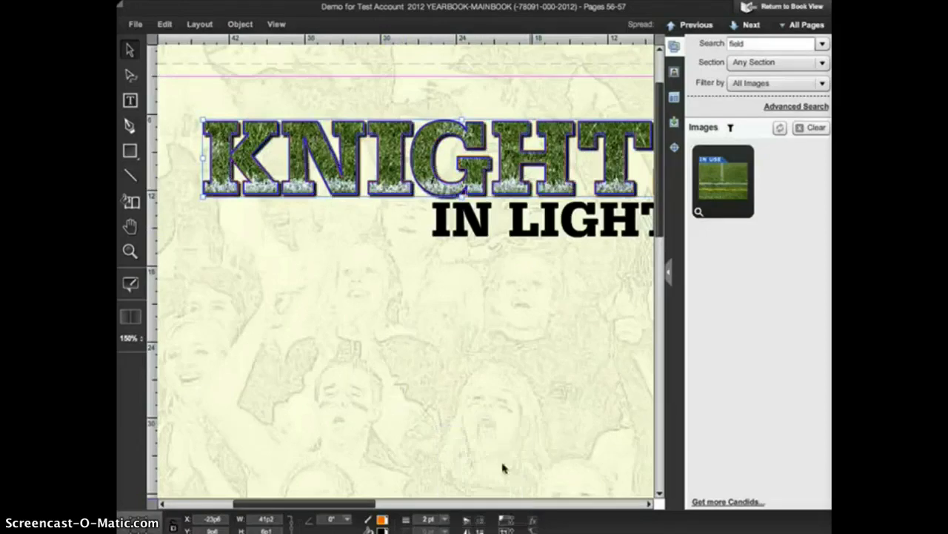
left_click(429, 336)
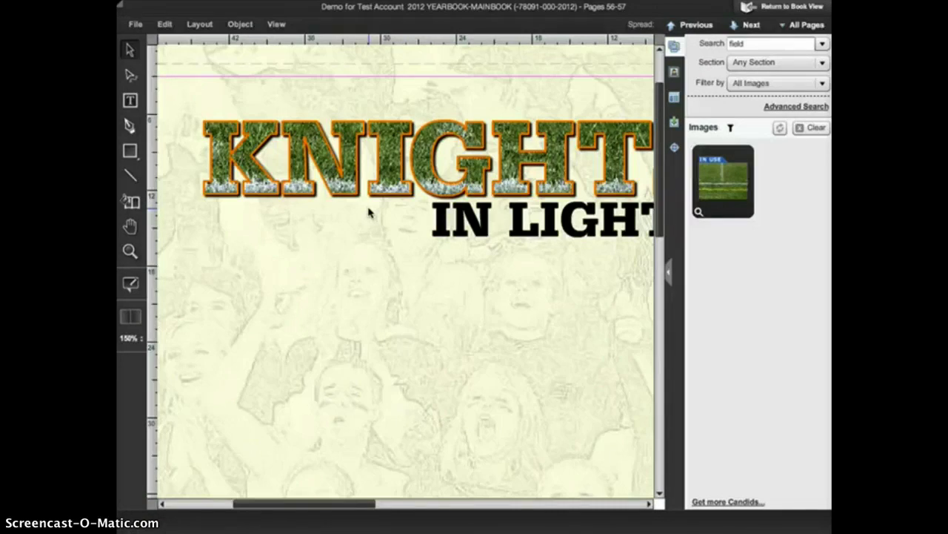
Step: Convert the IN LIGHT text into shapes and nudge them slightly lower
left_click(448, 232)
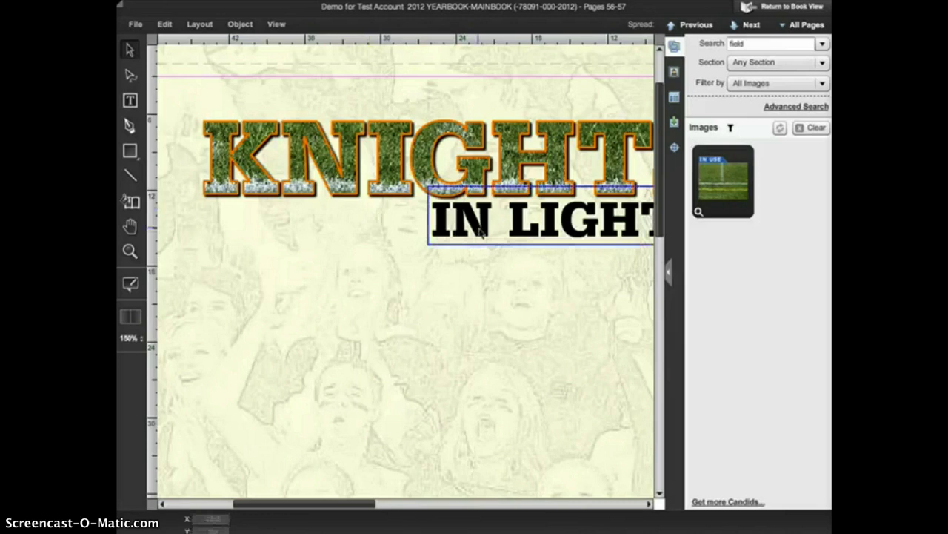
left_click(480, 232)
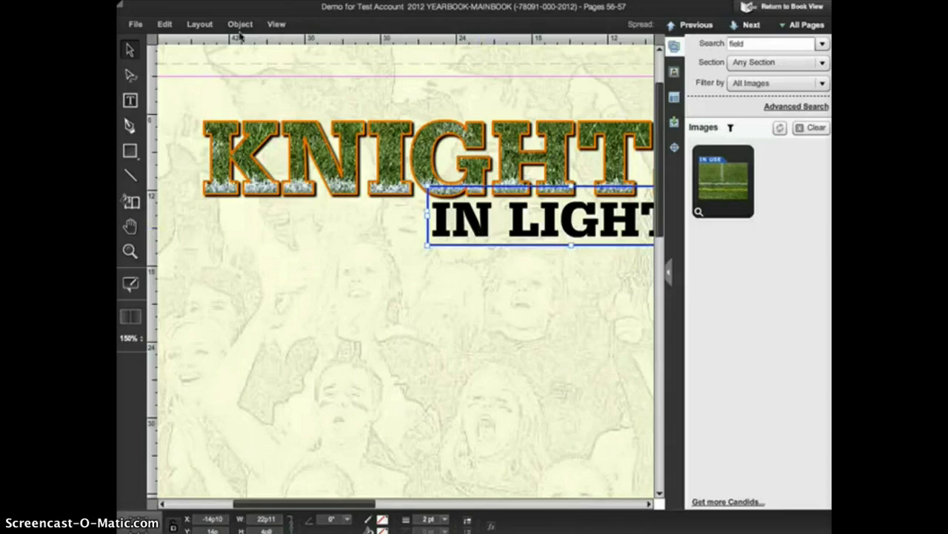
left_click(241, 26)
left_click(263, 233)
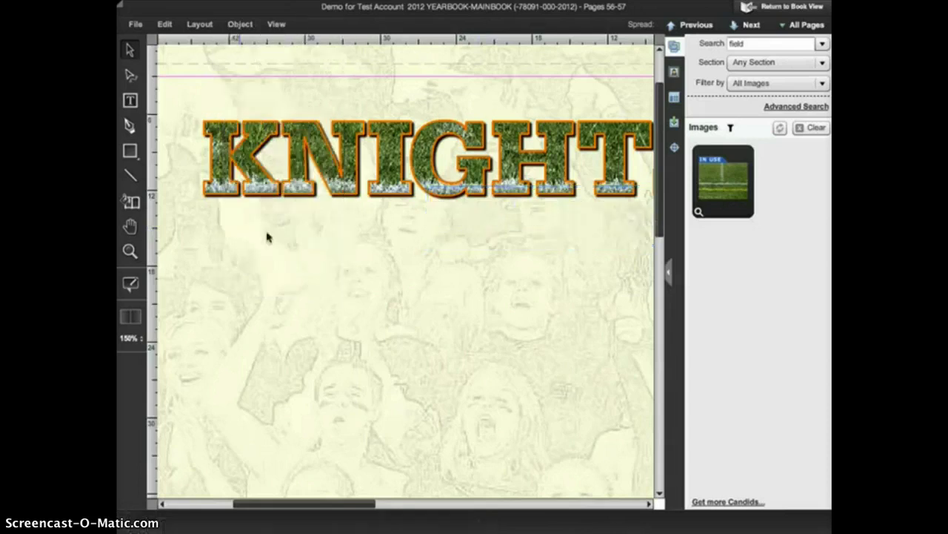
left_click_drag(480, 208, 483, 224)
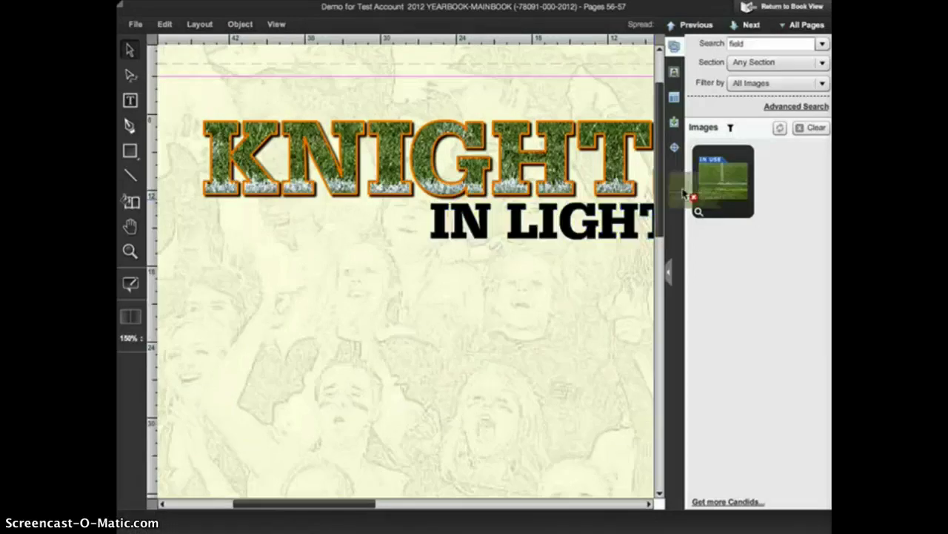
Step: Fill the IN LIGHT shapes with the grass field photo
left_click_drag(685, 194, 599, 224)
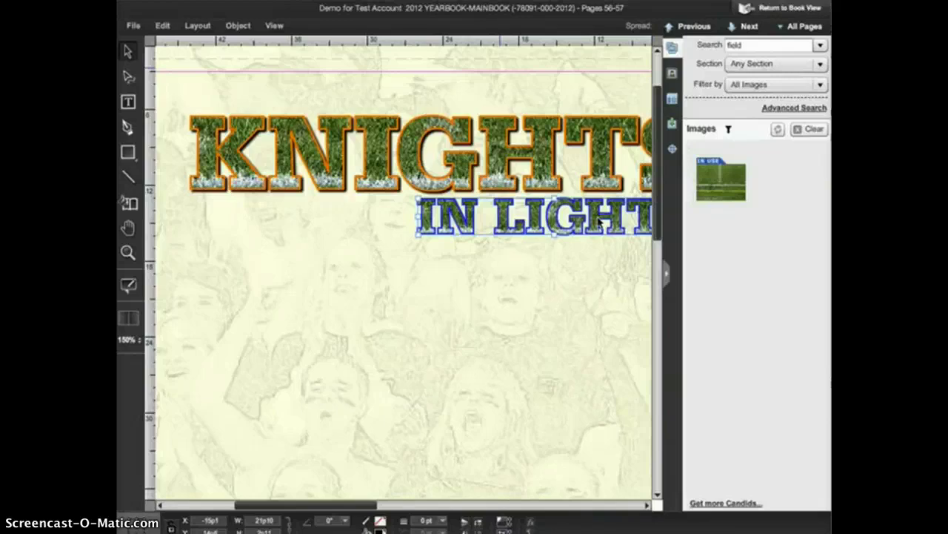
double_click(598, 221)
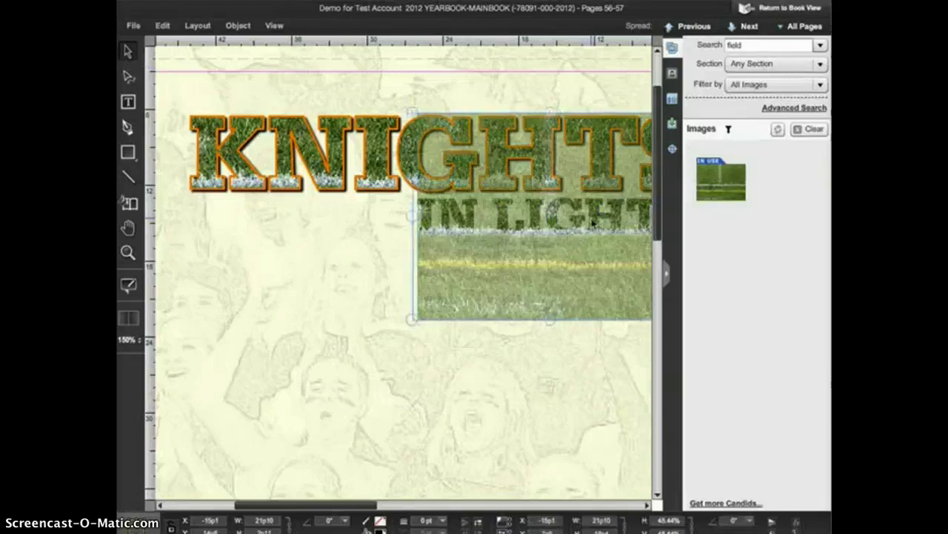
key("Escape")
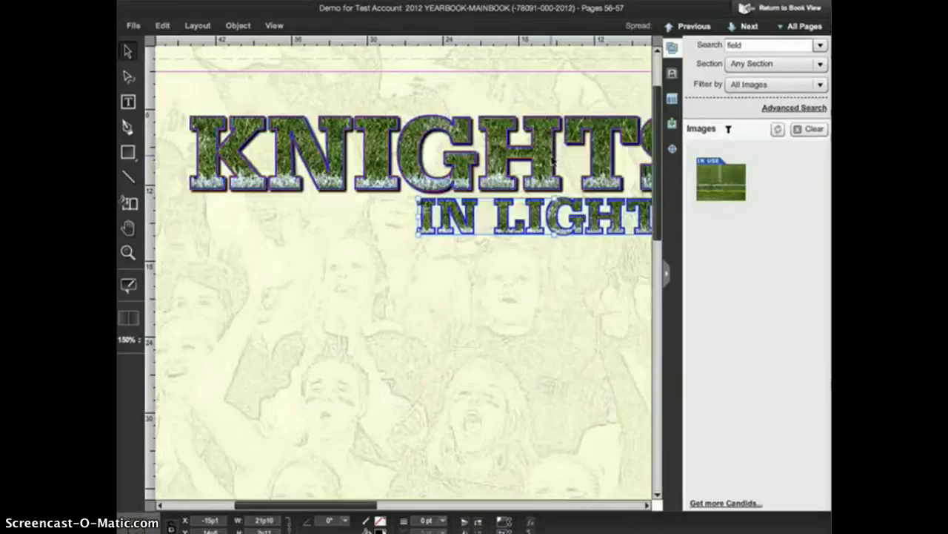
Step: Enlarge the grass image inside the KNIGHTS letters
double_click(552, 161)
left_click_drag(191, 348, 163, 361)
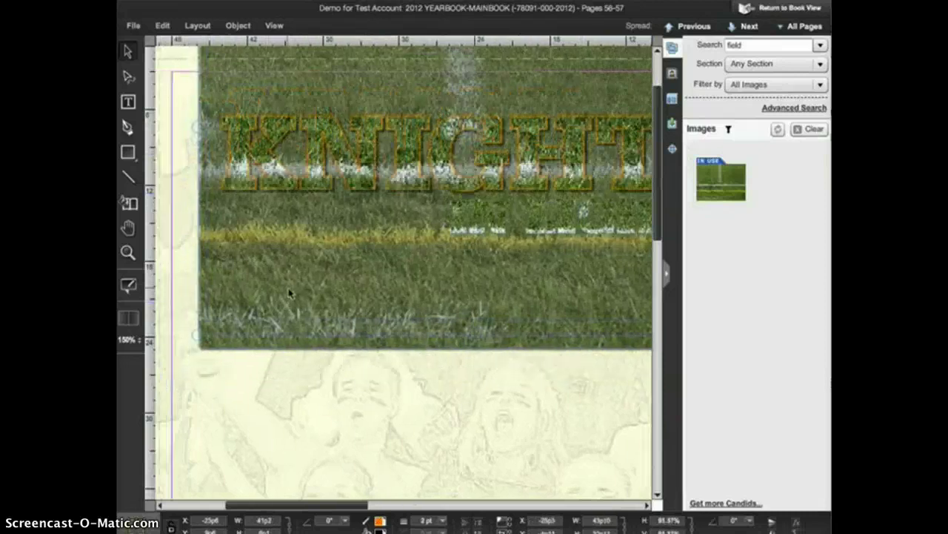
key("Escape")
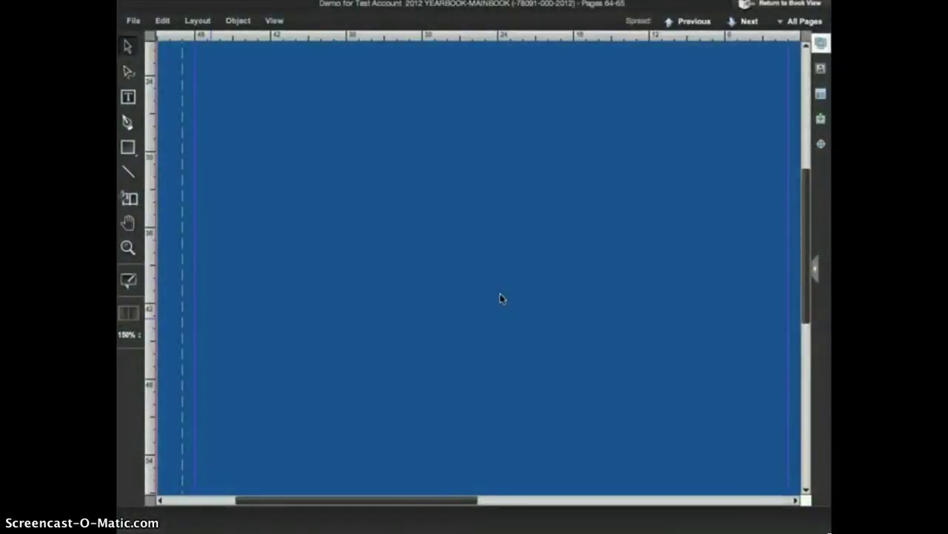
Step: Draw a tall rectangle on the blue spread and copy-paste it twice, placing the copies beside it
left_click(127, 147)
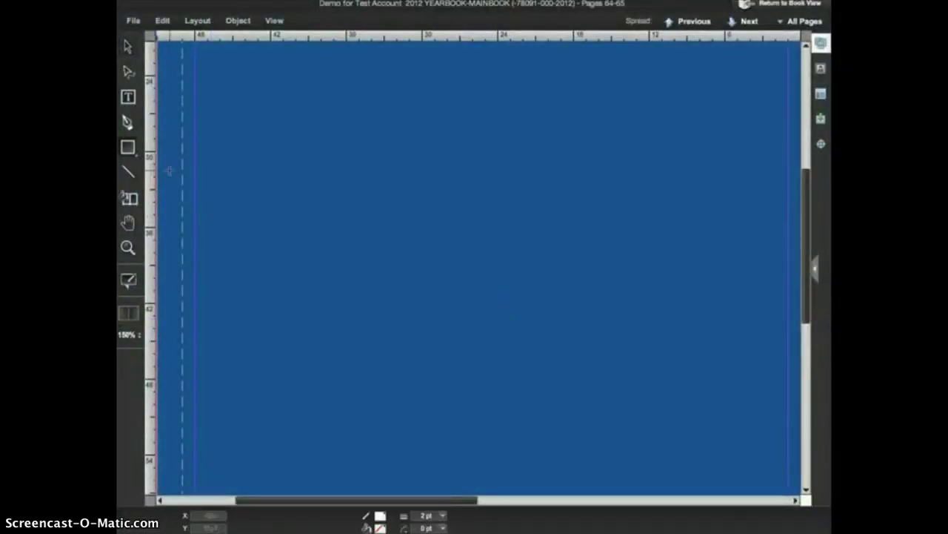
left_click_drag(303, 174, 370, 319)
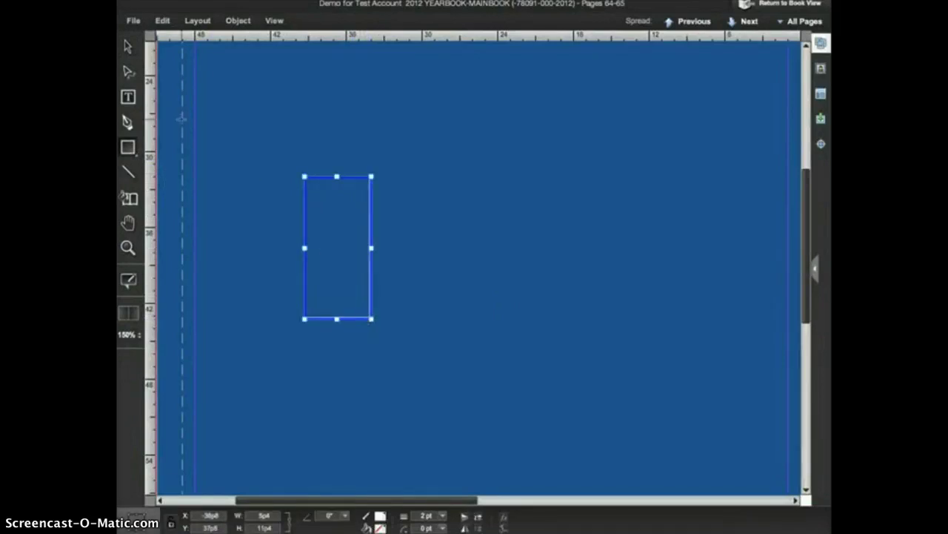
left_click(127, 46)
left_click(166, 21)
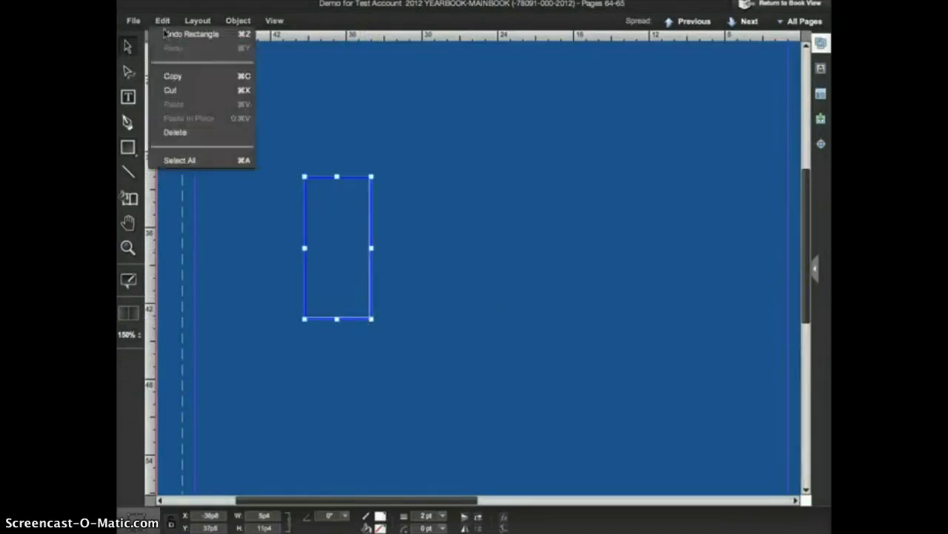
left_click(173, 76)
left_click(163, 22)
left_click(173, 103)
left_click(162, 21)
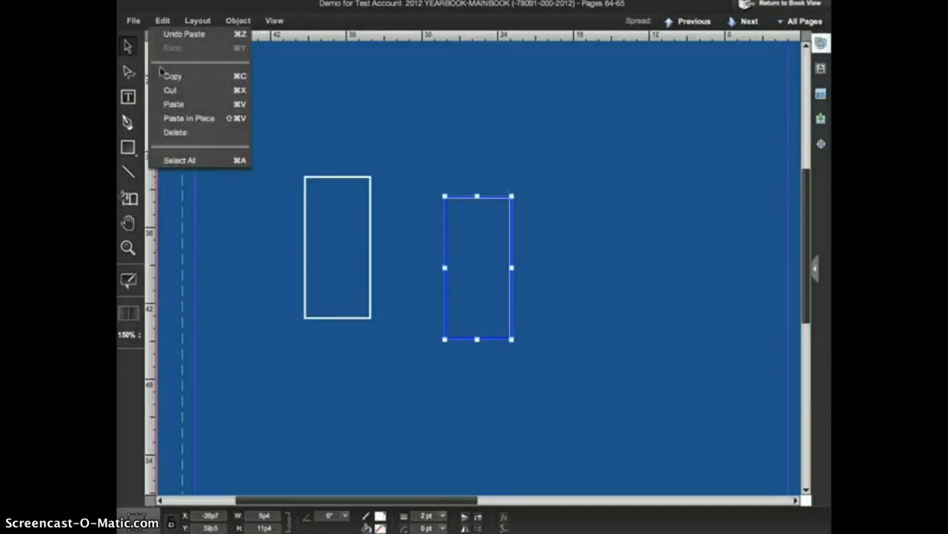
left_click(166, 104)
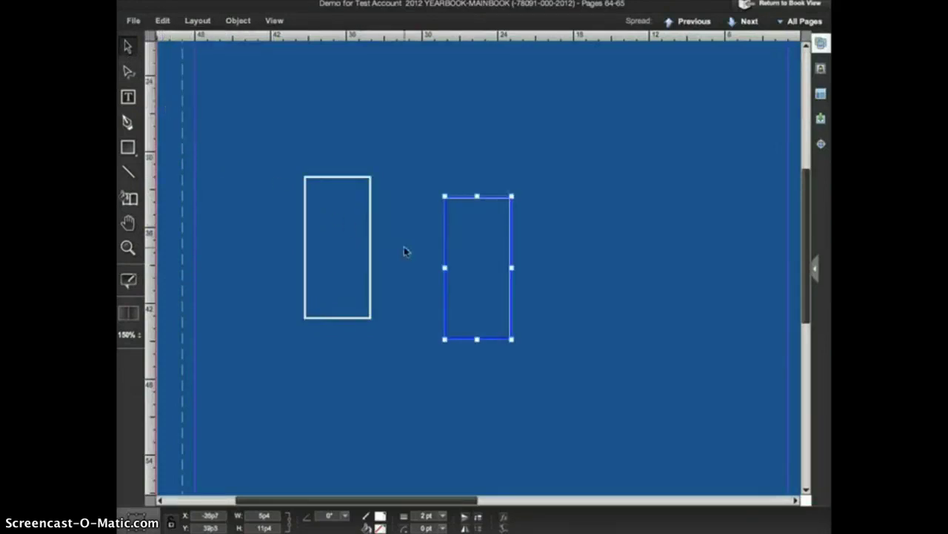
mouse_move(447, 252)
left_mouse_down()
mouse_move(450, 237)
mouse_move(383, 214)
left_mouse_up()
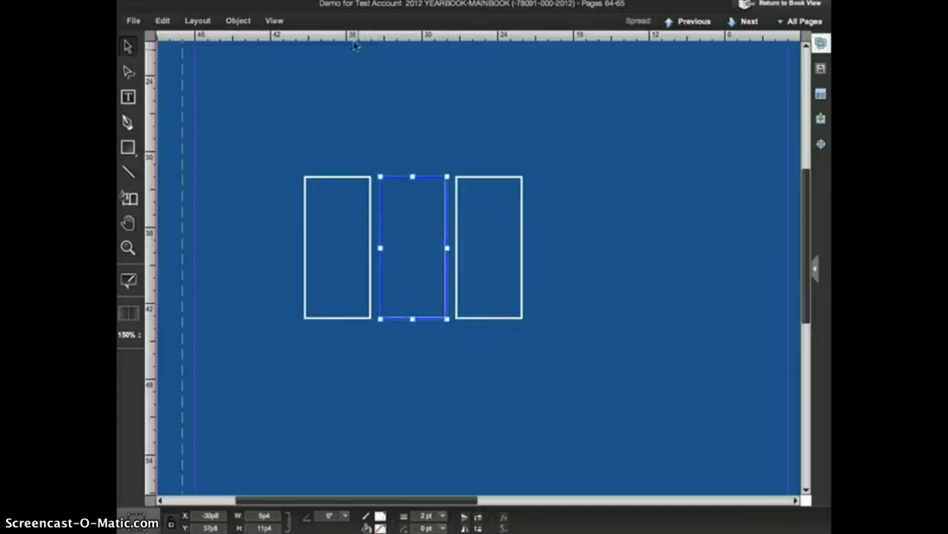
Step: Add a horizontal guide and align all three rectangle tops to it
left_click_drag(354, 45, 354, 163)
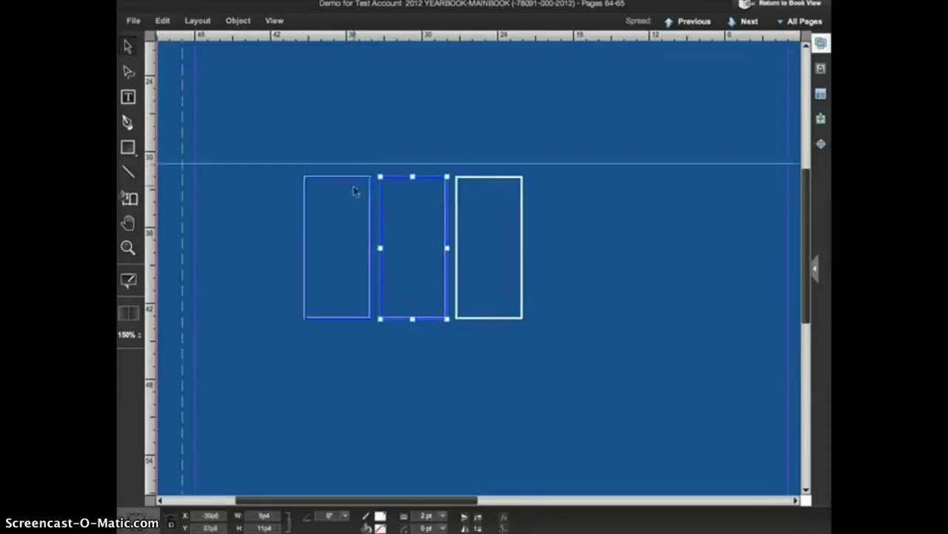
left_click_drag(345, 215, 345, 201)
left_click_drag(413, 220, 413, 215)
left_click_drag(486, 222, 484, 218)
Step: Select the right, middle and left rectangles and apply Object > Compound Shapes
left_click(476, 334)
left_click(483, 281)
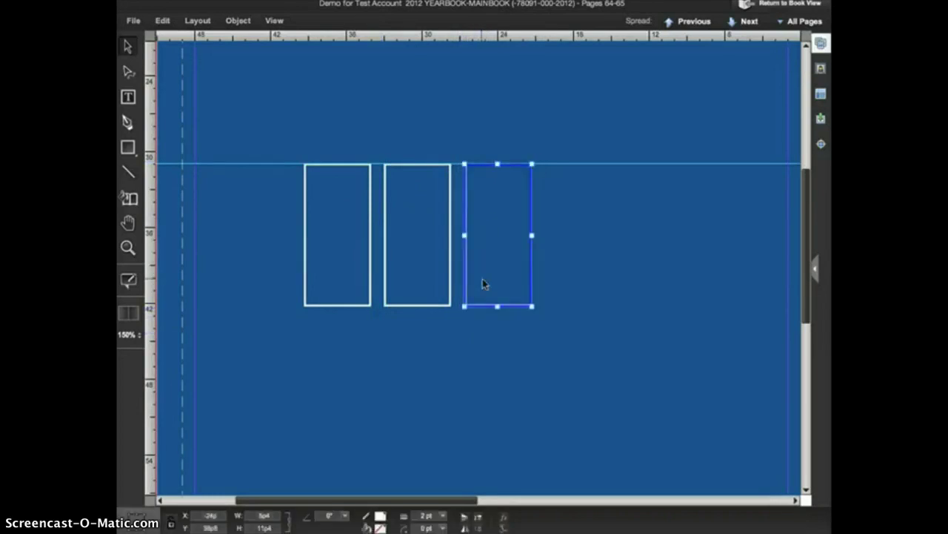
left_click(415, 271, "shift")
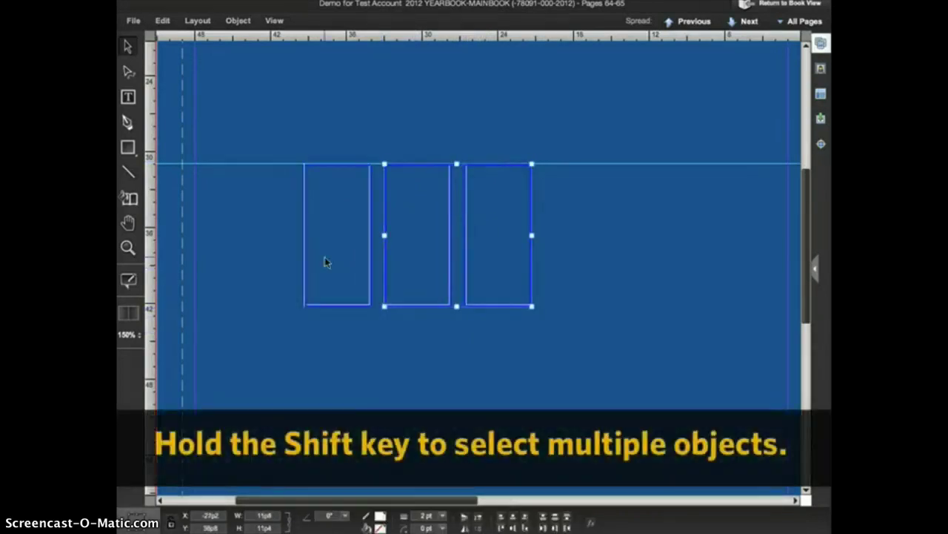
left_click(325, 261, "shift")
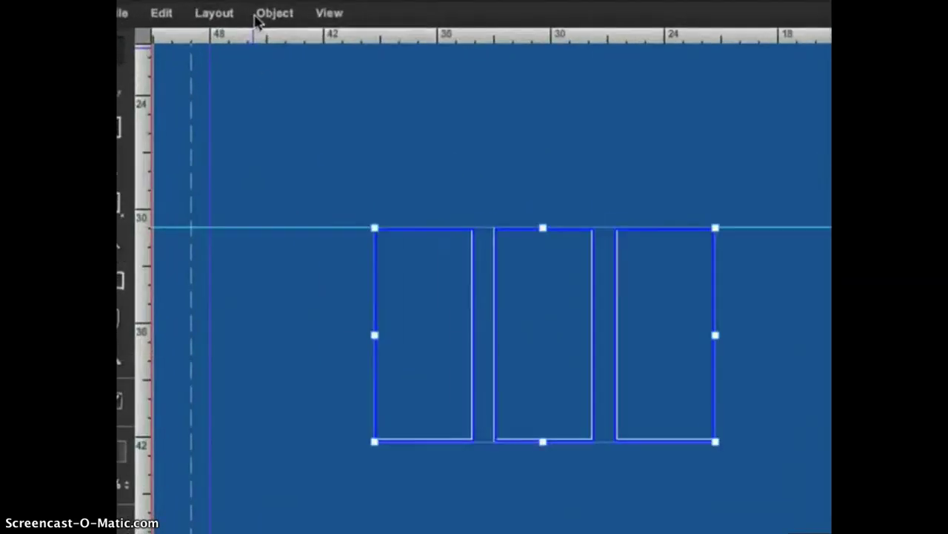
left_click(226, 21)
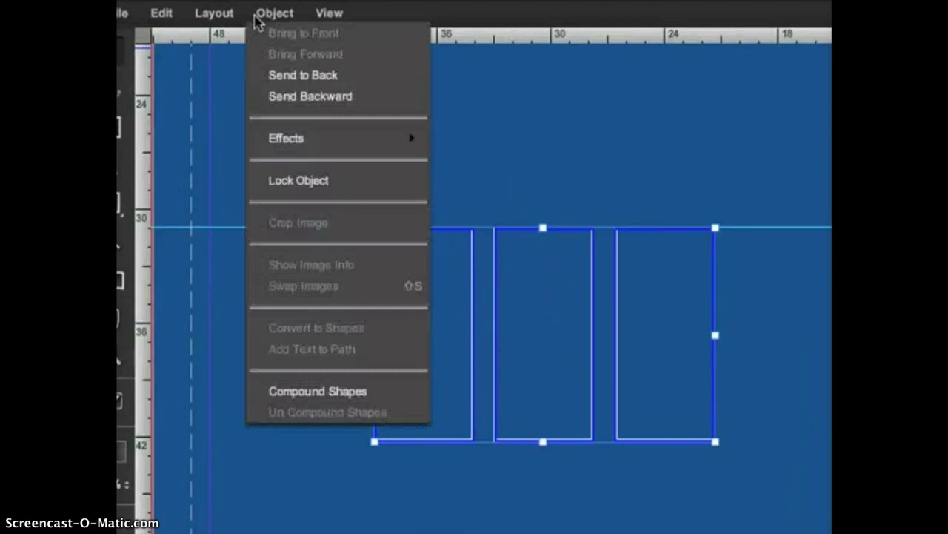
left_click(278, 398)
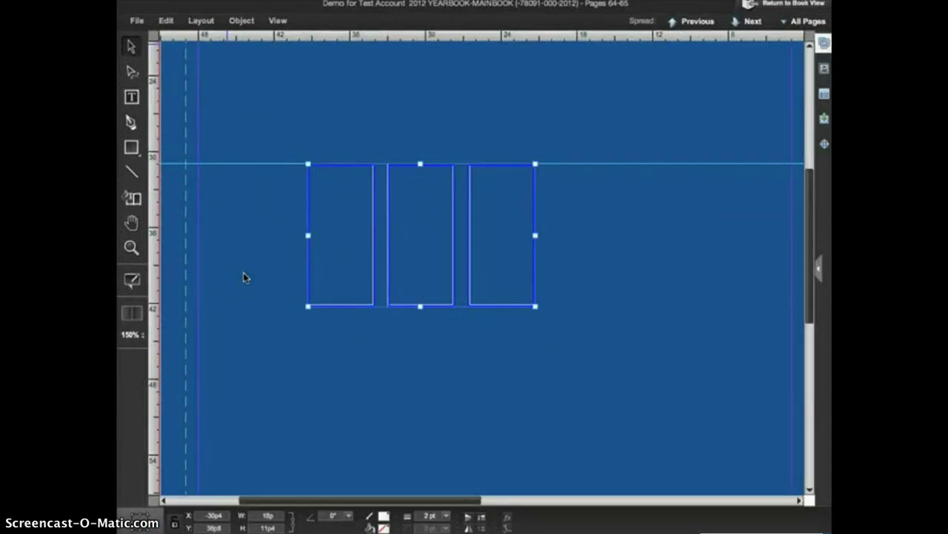
Step: Place the three-students-at-a-computer photo into the compound rectangle frame
left_click(824, 46)
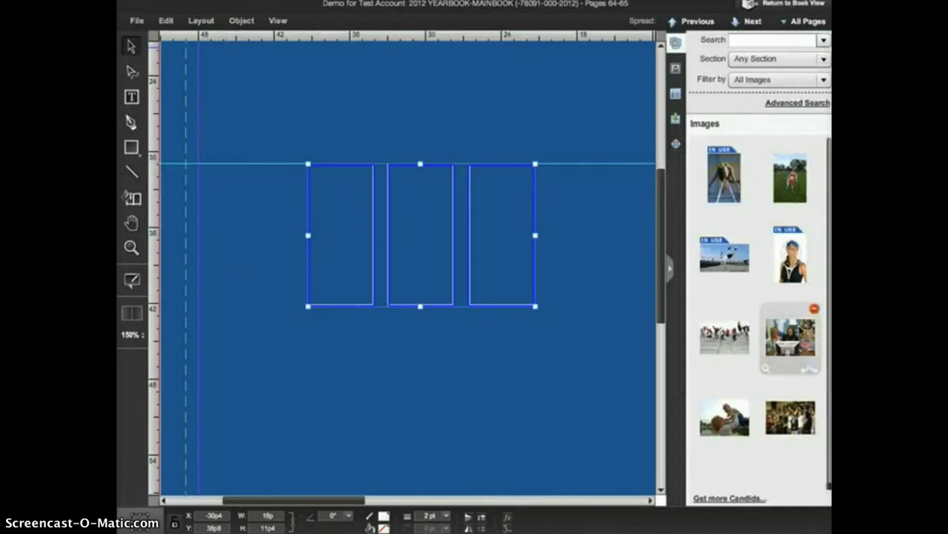
left_click_drag(791, 337, 506, 227)
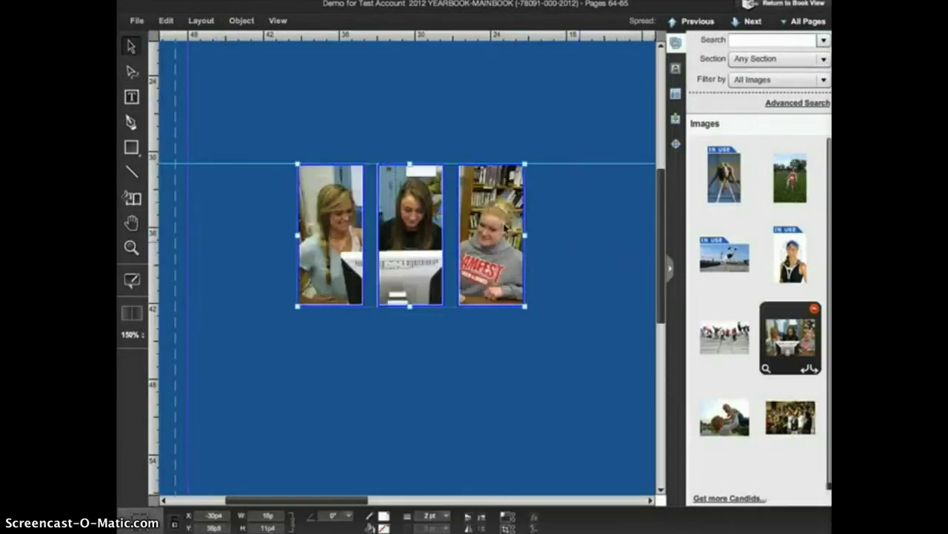
left_click(560, 253)
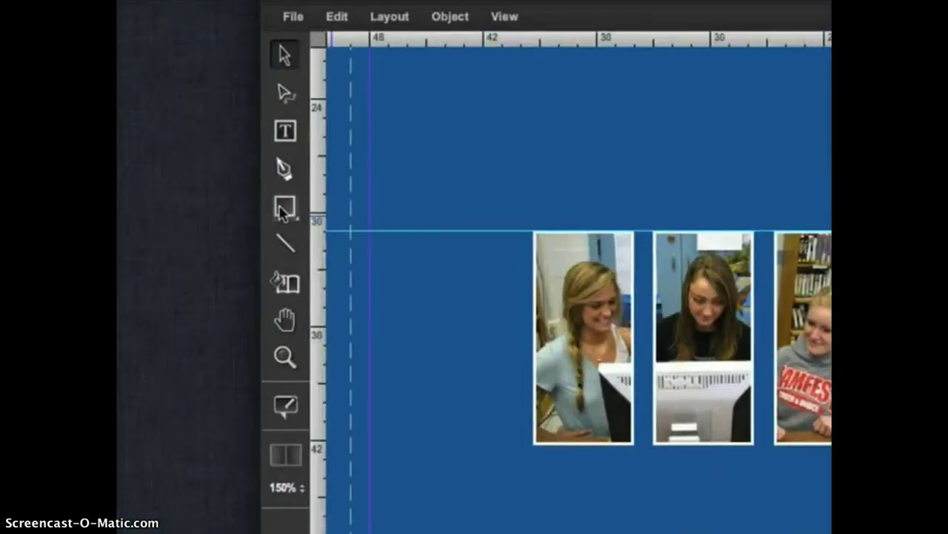
Step: Select the left, middle and right white circles and apply Object > Compound Shapes
left_click(282, 211)
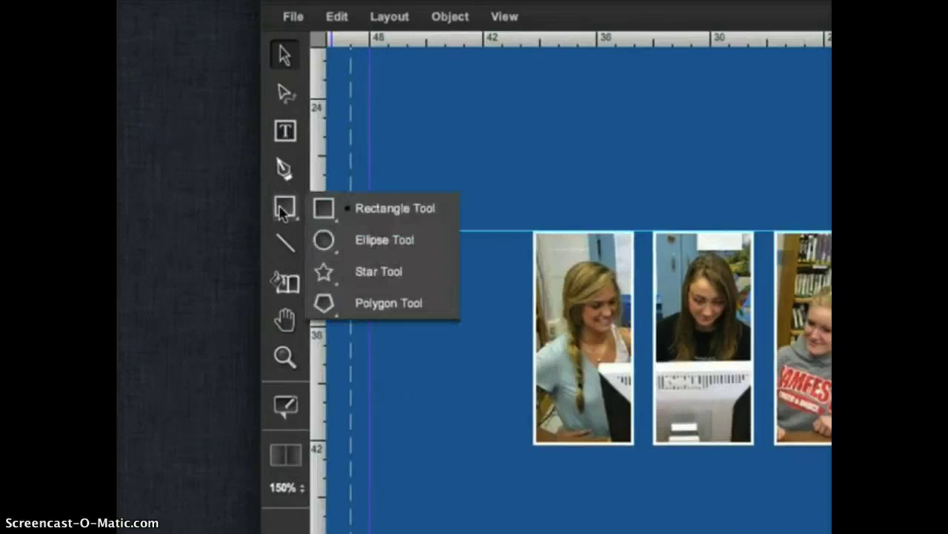
left_click(363, 300)
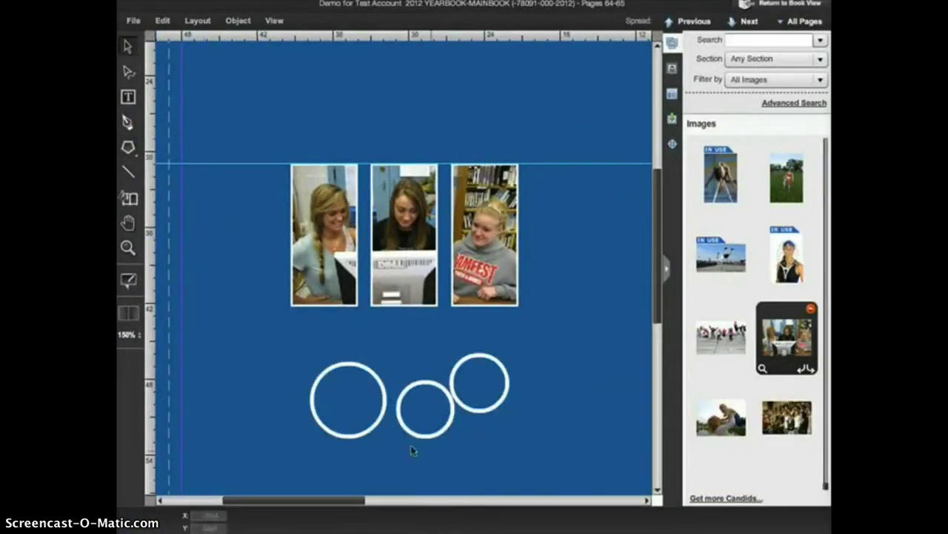
left_click(373, 434)
left_click(446, 427, "shift")
left_click(456, 406, "shift")
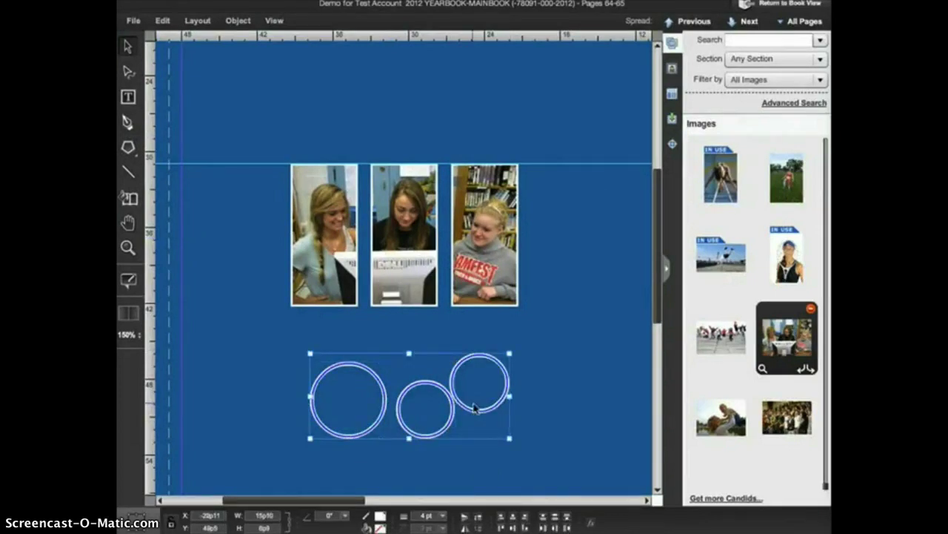
left_click(238, 21)
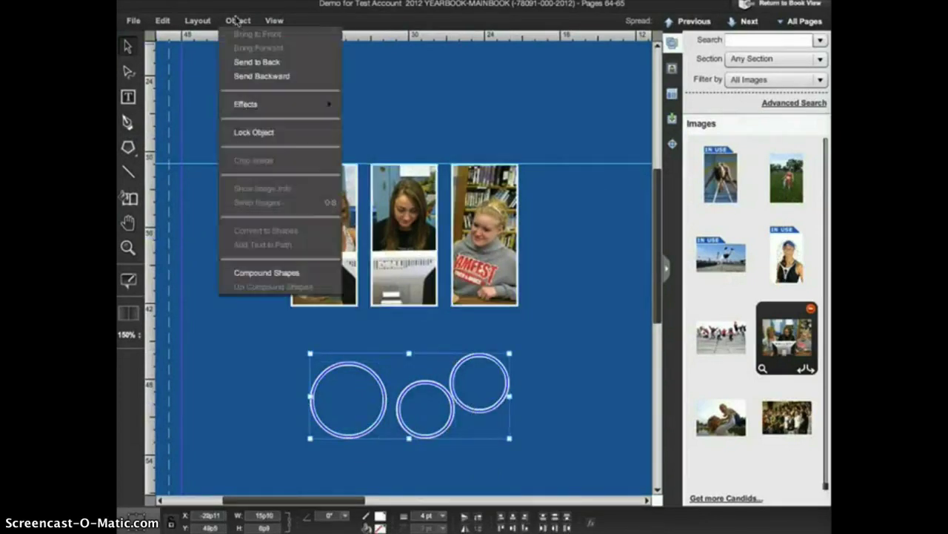
left_click(255, 272)
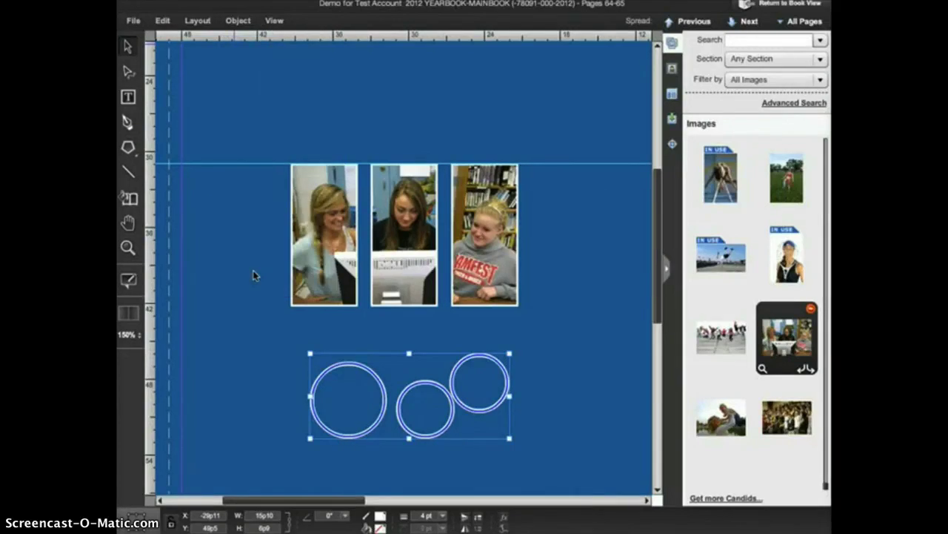
Step: Place the crowd photo into the compound circles, then enlarge and reposition it so faces show
left_click_drag(775, 413, 492, 385)
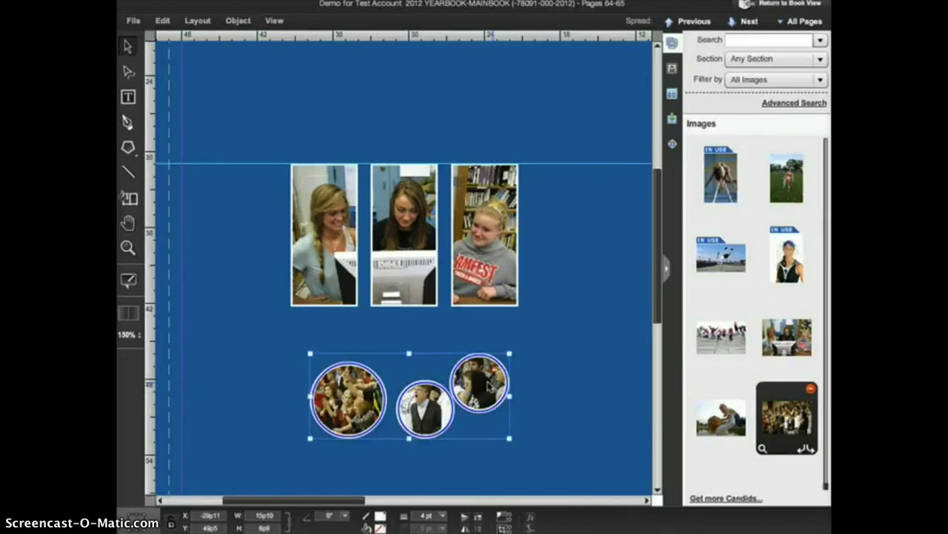
double_click(489, 385)
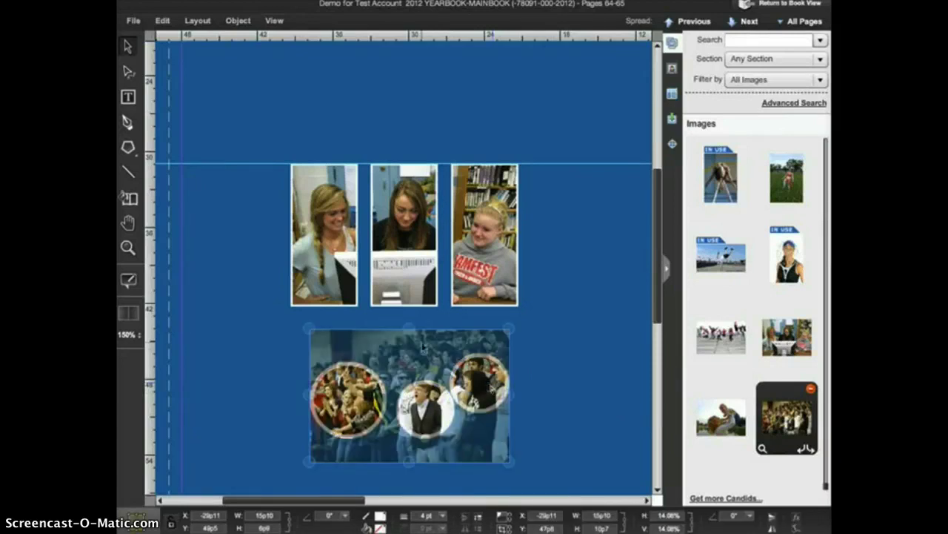
left_click_drag(409, 328, 409, 304)
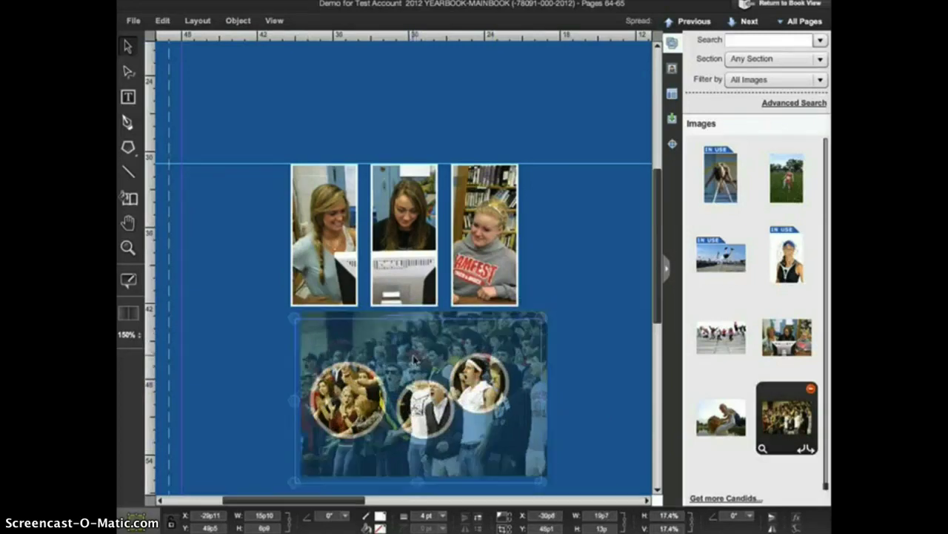
left_click_drag(417, 353, 376, 360)
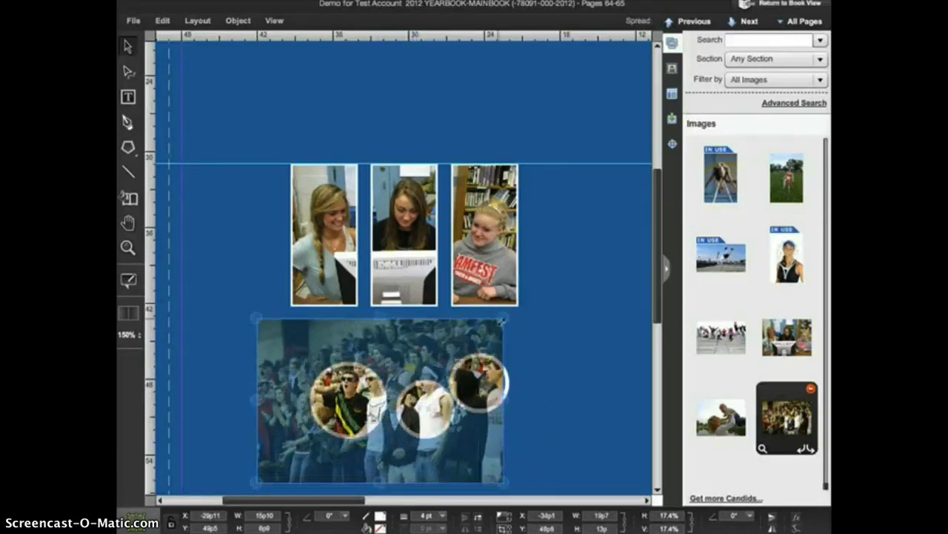
left_click_drag(504, 318, 545, 317)
mouse_move(496, 338)
left_mouse_down()
mouse_move(484, 351)
mouse_move(510, 353)
mouse_move(502, 355)
left_mouse_up()
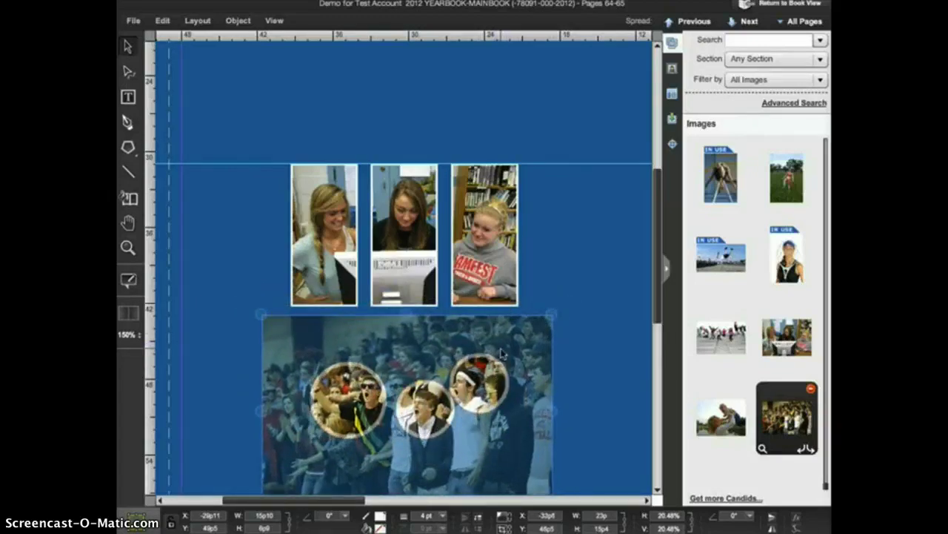
key("Escape")
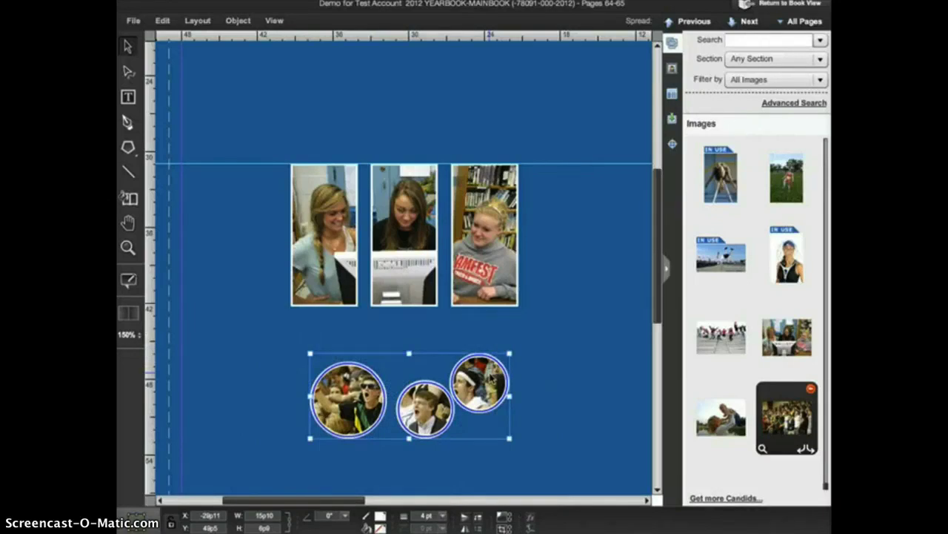
Step: Delete the classroom photo from the rectangle group and un-compound it into three separate frames
left_click(487, 260)
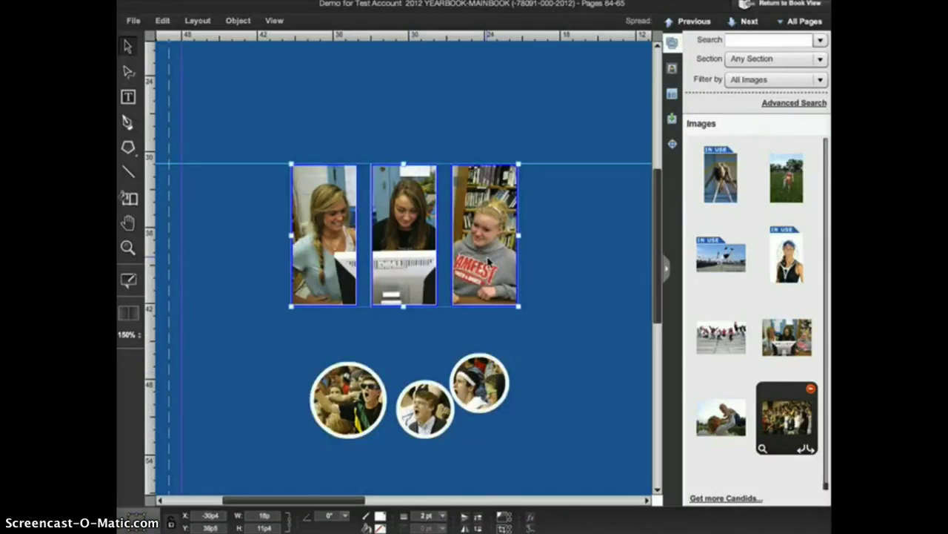
double_click(487, 259)
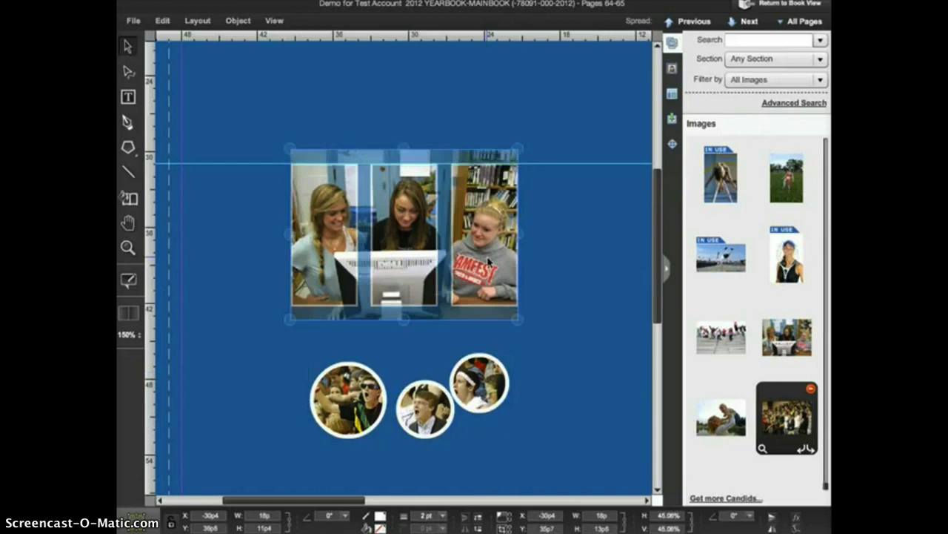
scroll(488, 259, "down", 1)
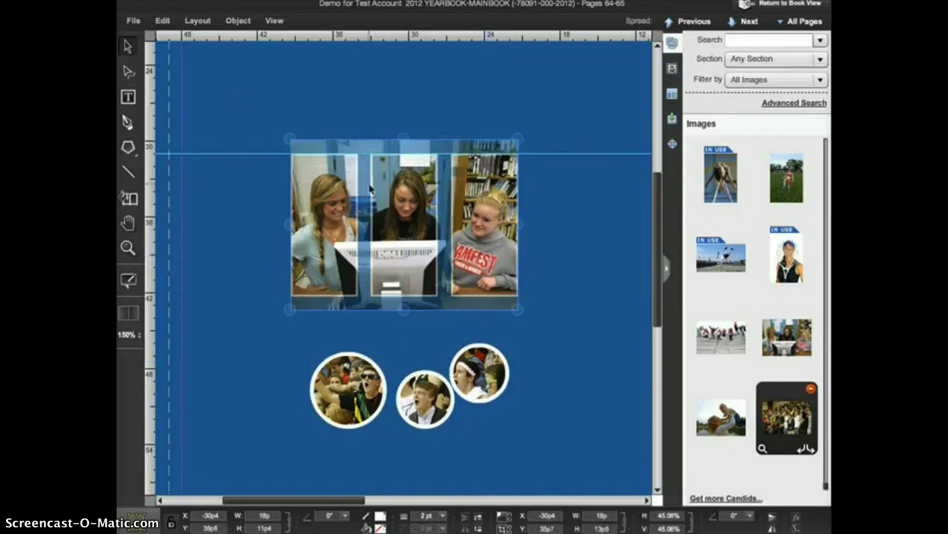
left_click(163, 23)
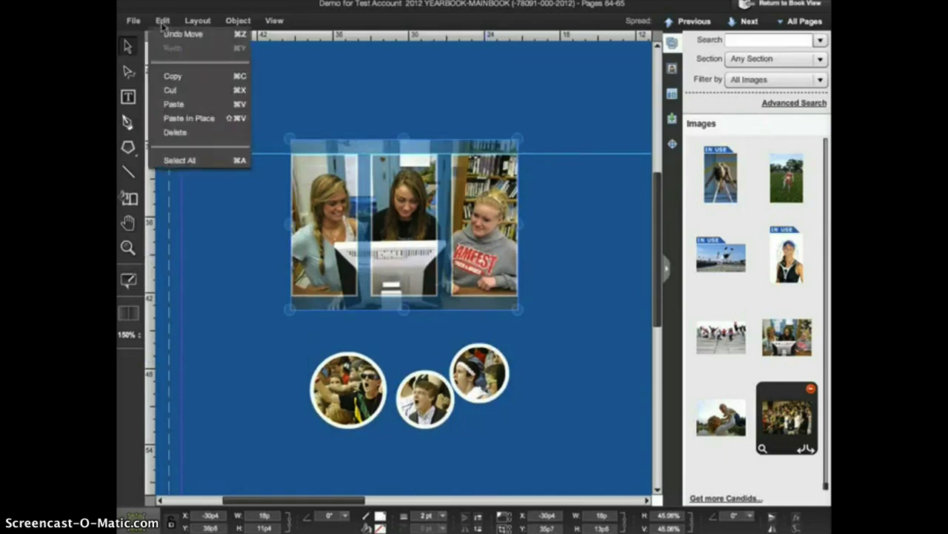
left_click(175, 133)
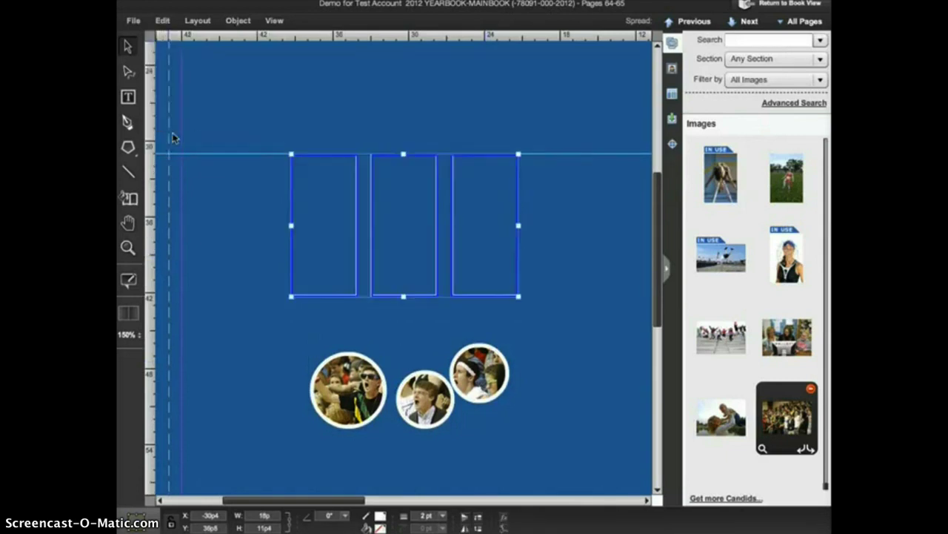
left_click(237, 20)
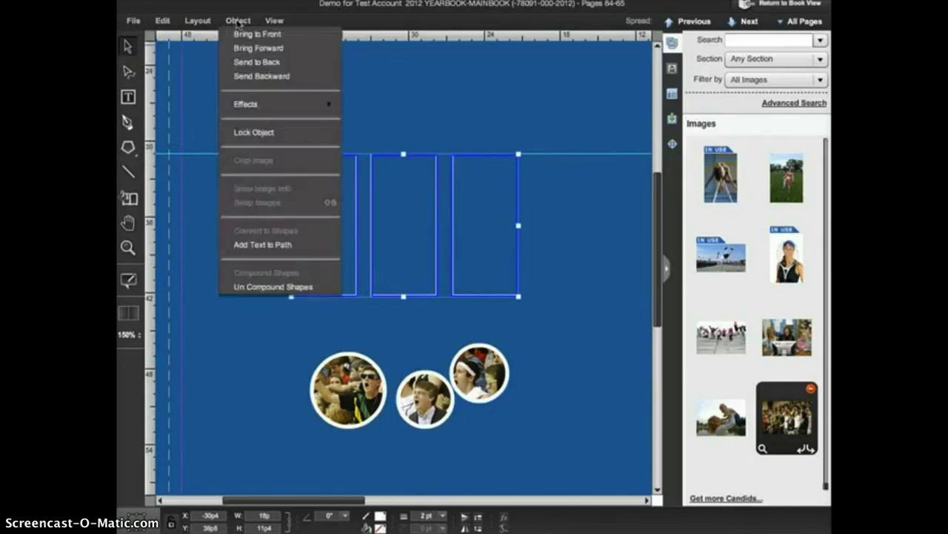
left_click(266, 287)
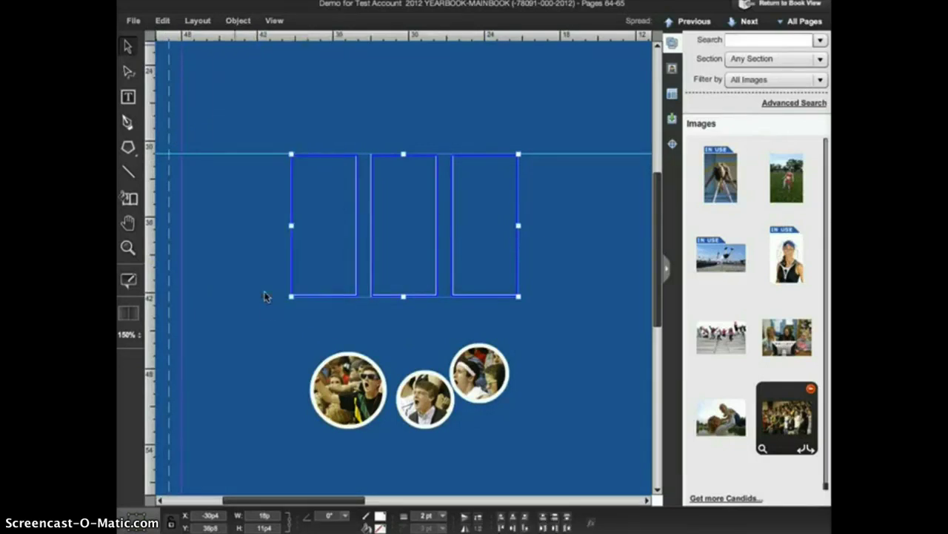
Step: Move the middle and right rectangles lower into a staggered arrangement
left_click(392, 317)
left_click_drag(397, 297, 397, 309)
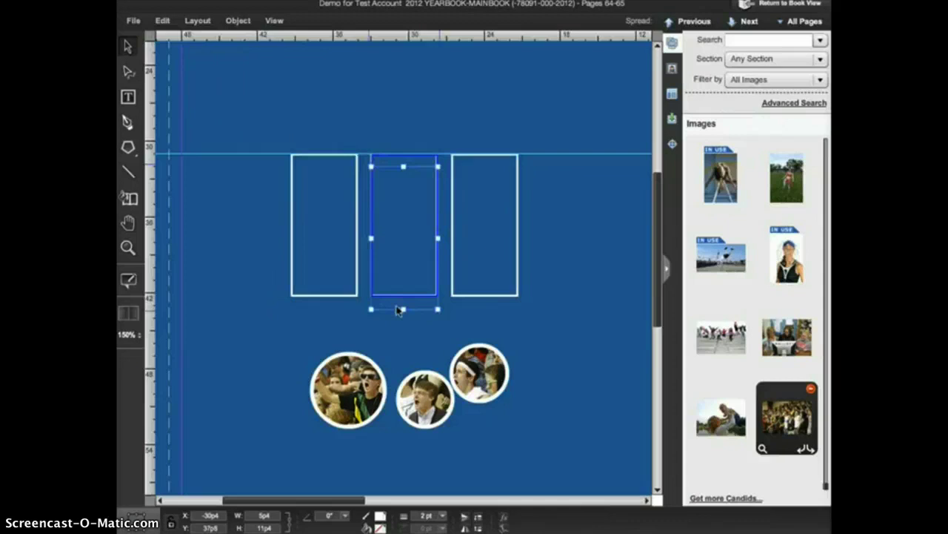
left_click(348, 285)
left_click_drag(491, 296, 491, 304)
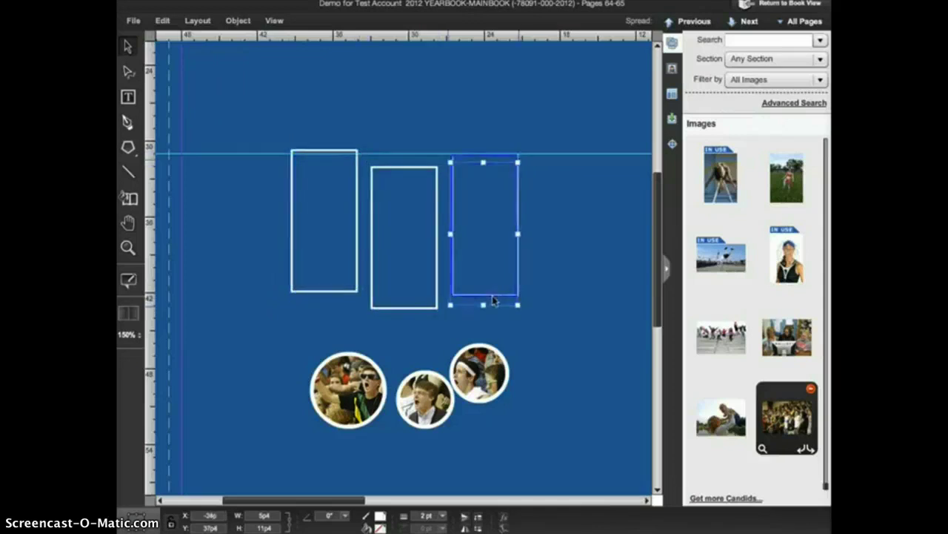
Step: Compound all three rectangles into one shape and fill it with the girls' photo
left_click(415, 255, "shift")
left_click(324, 237, "shift")
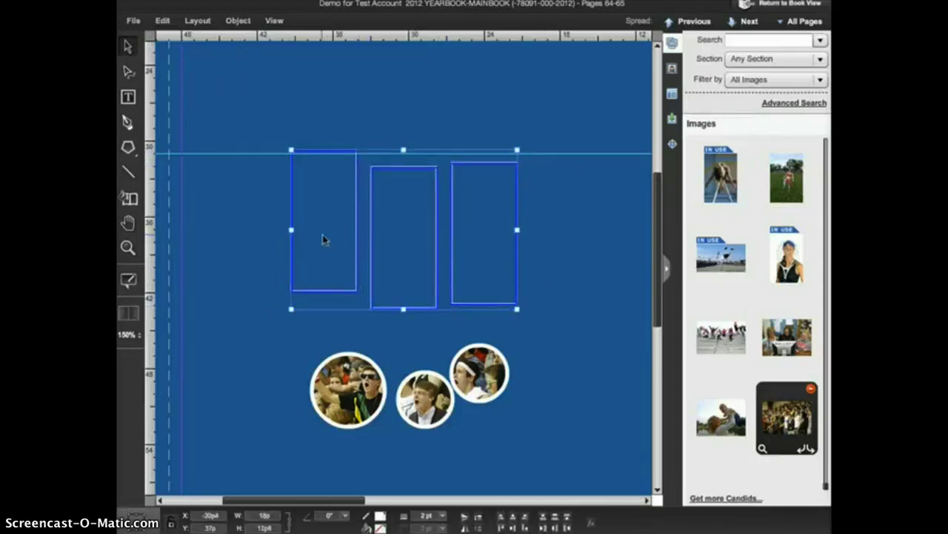
left_click(237, 20)
left_click(269, 276)
left_click_drag(787, 337, 468, 231)
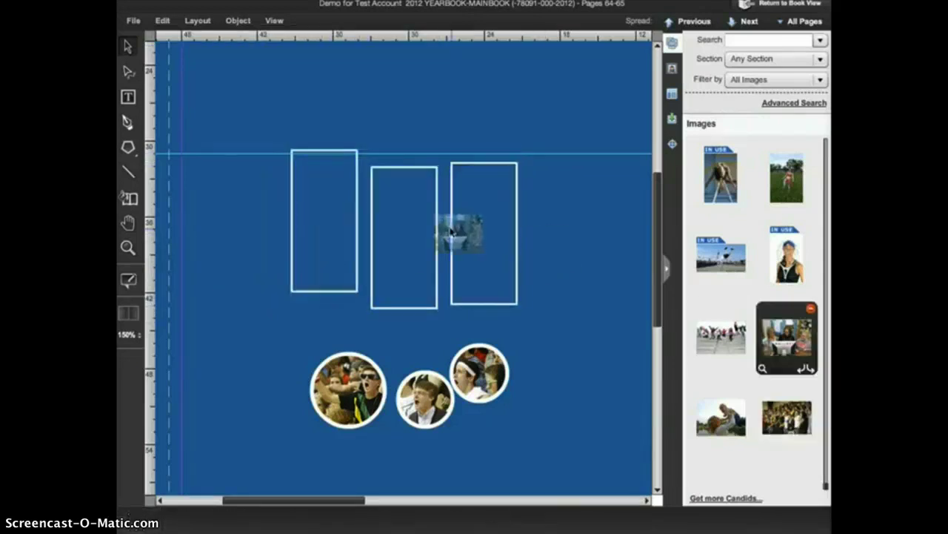